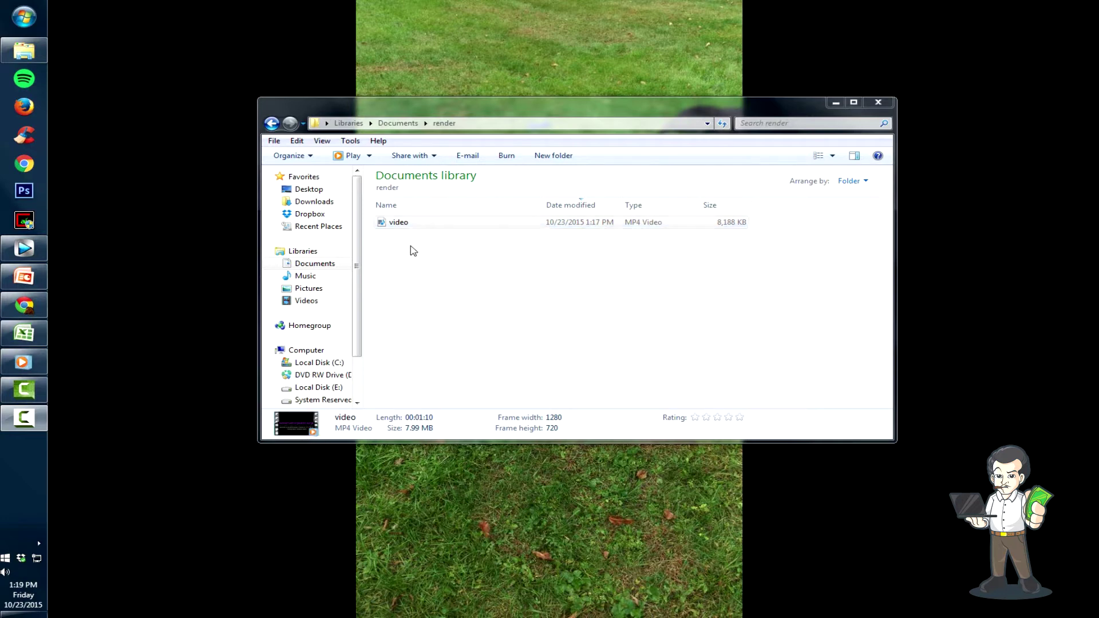
- Start renaming the MP4 in the render folder, then cancel so it stays named 'video'
right_click(393, 225)
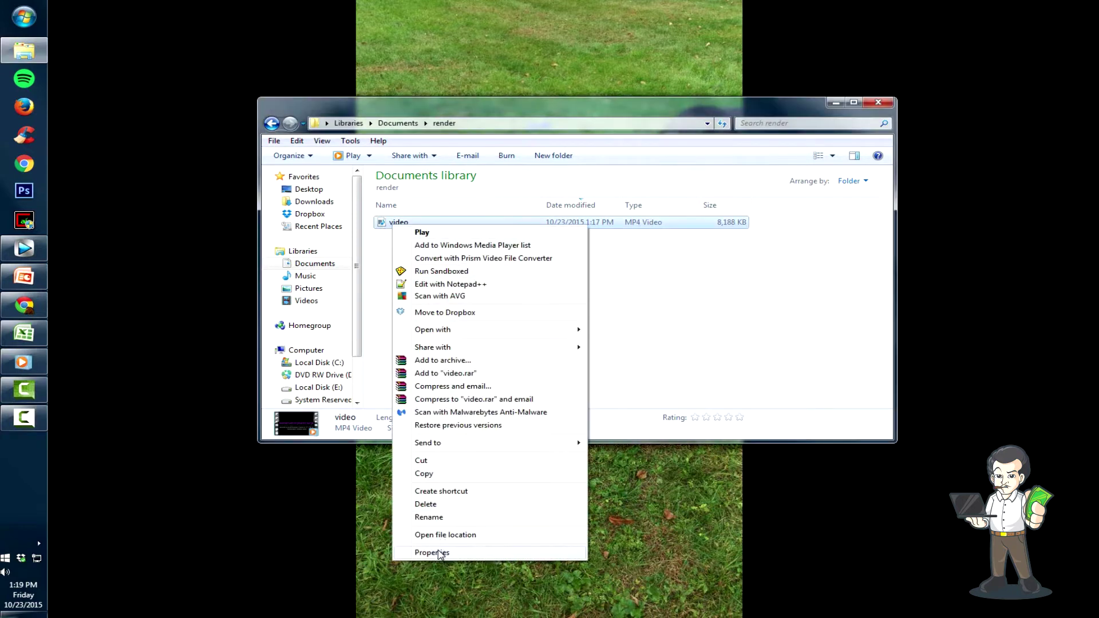
left_click(413, 321)
left_click(395, 224)
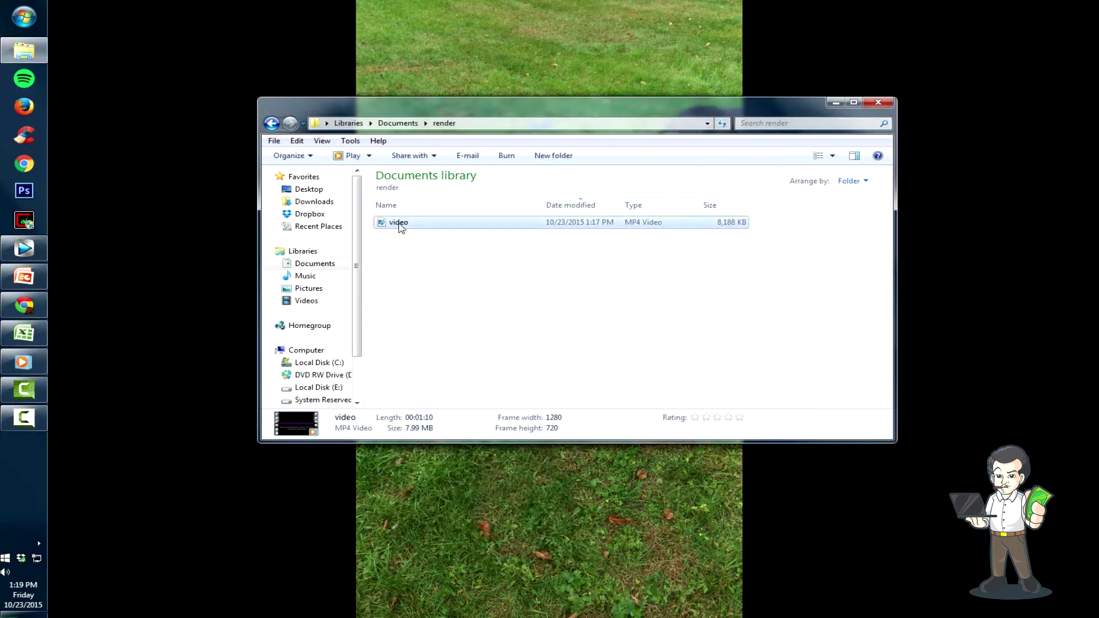
left_click(399, 223)
type("d")
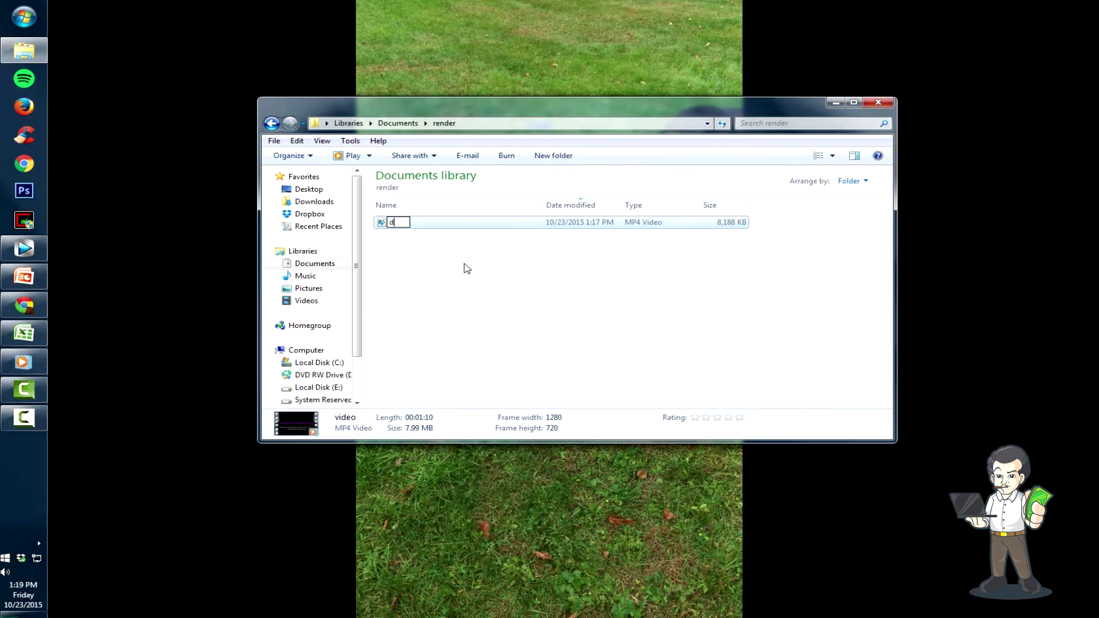
key("BackSpace")
- Tile PowerPoint's Old Notebook slide on the left half and the render folder on the right
left_click(24, 277)
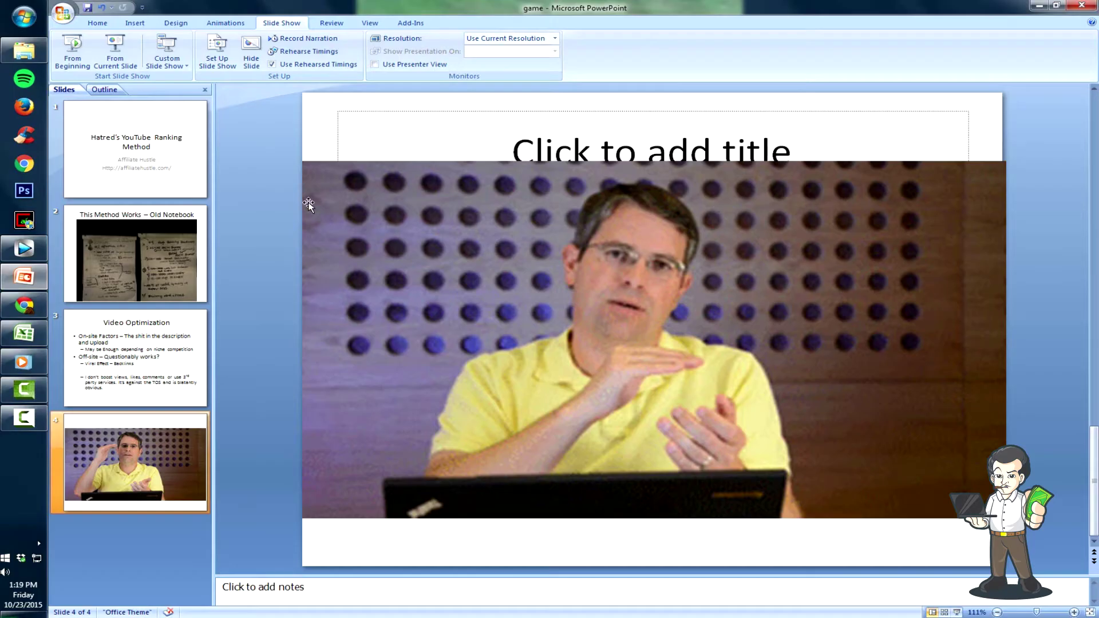
left_click(135, 253)
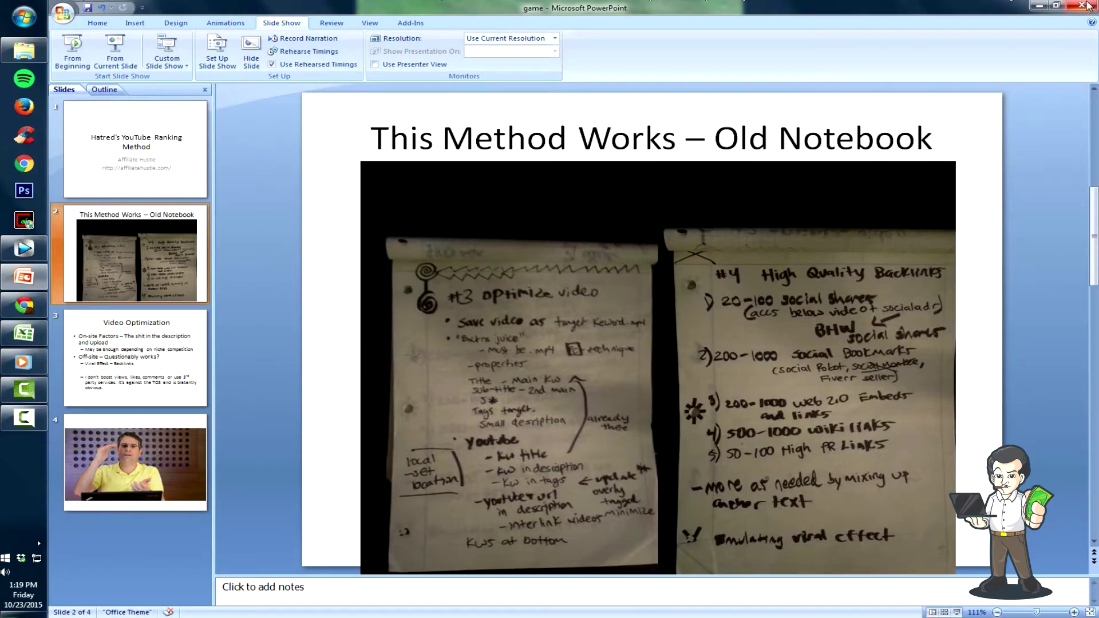
left_click(1056, 6)
key("super+Left")
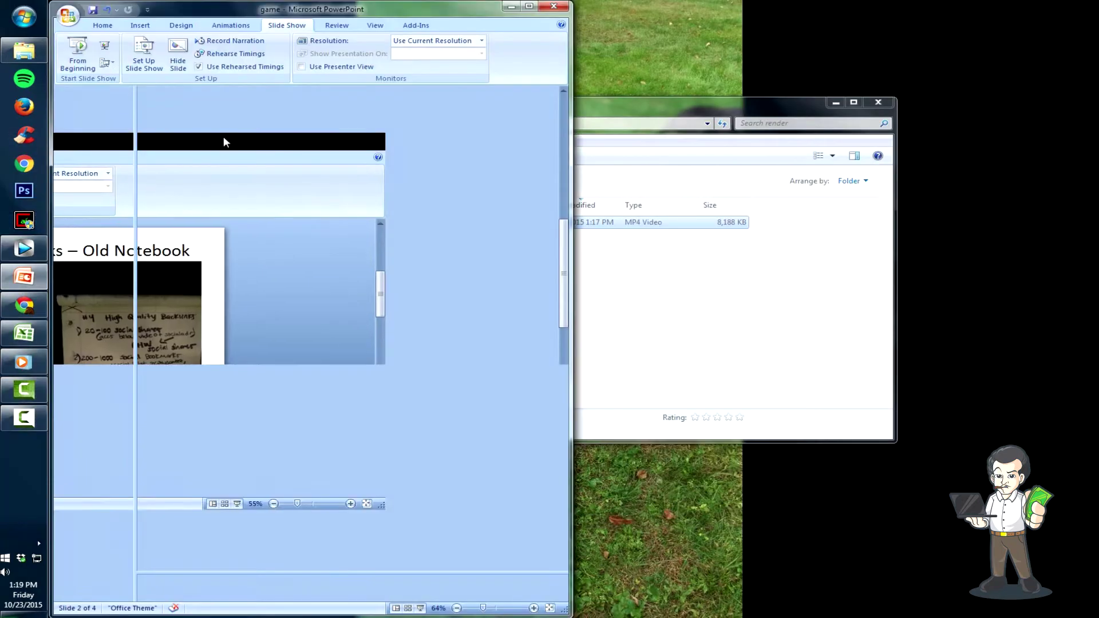
left_click(852, 282)
key("super+Right")
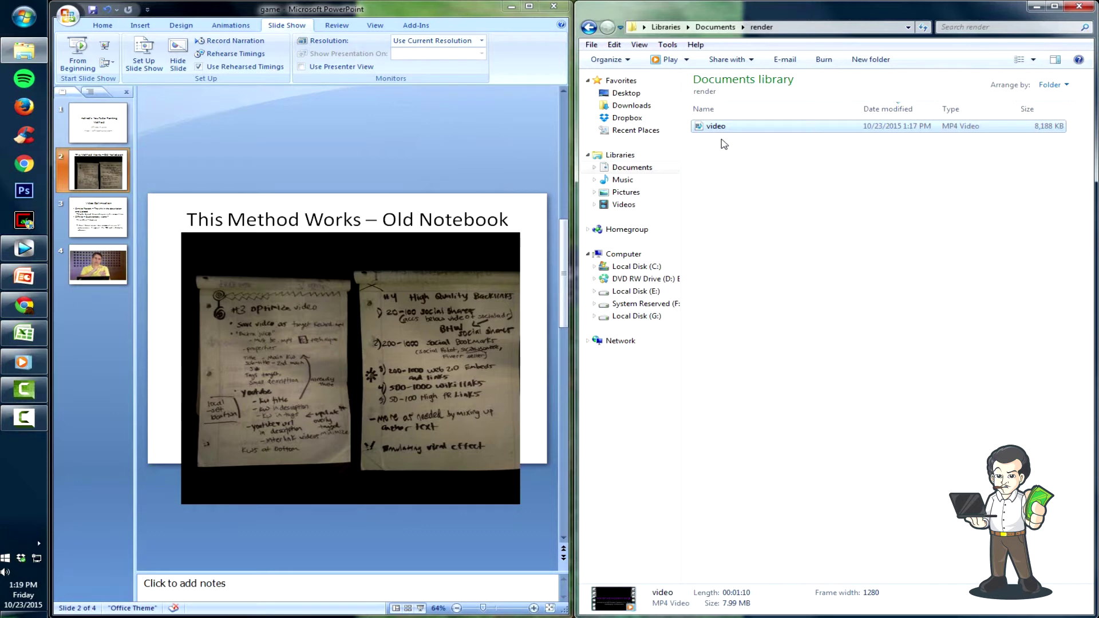
- Rename the MP4 to 'rhinoplasty plano texas, tx', fixing typos along the way
left_click(722, 129)
type("r")
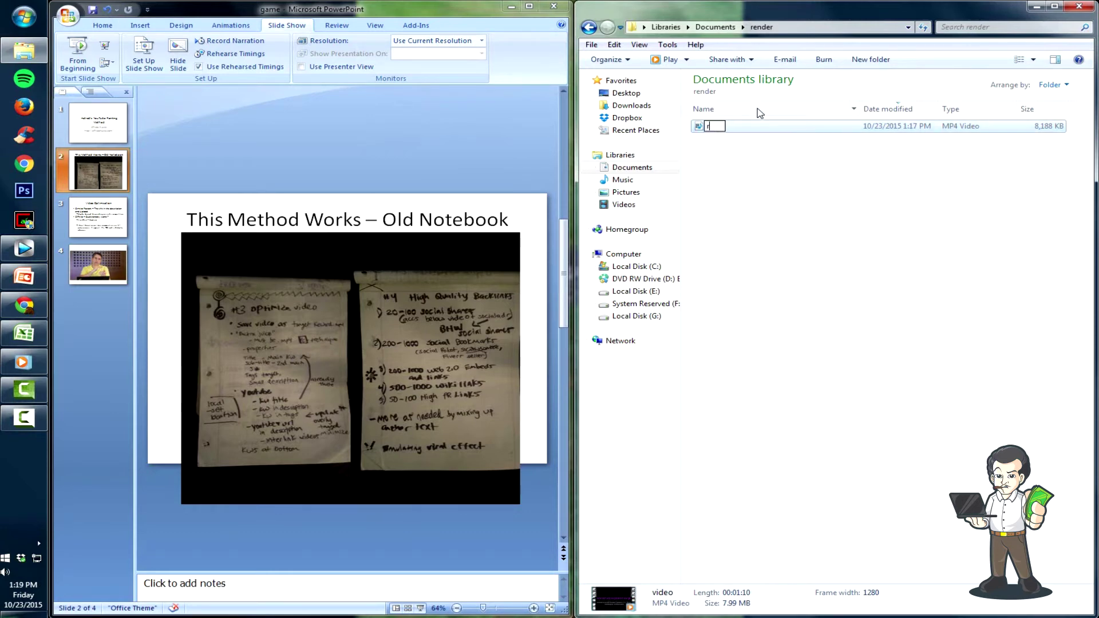
type("hinoplasty plano tex")
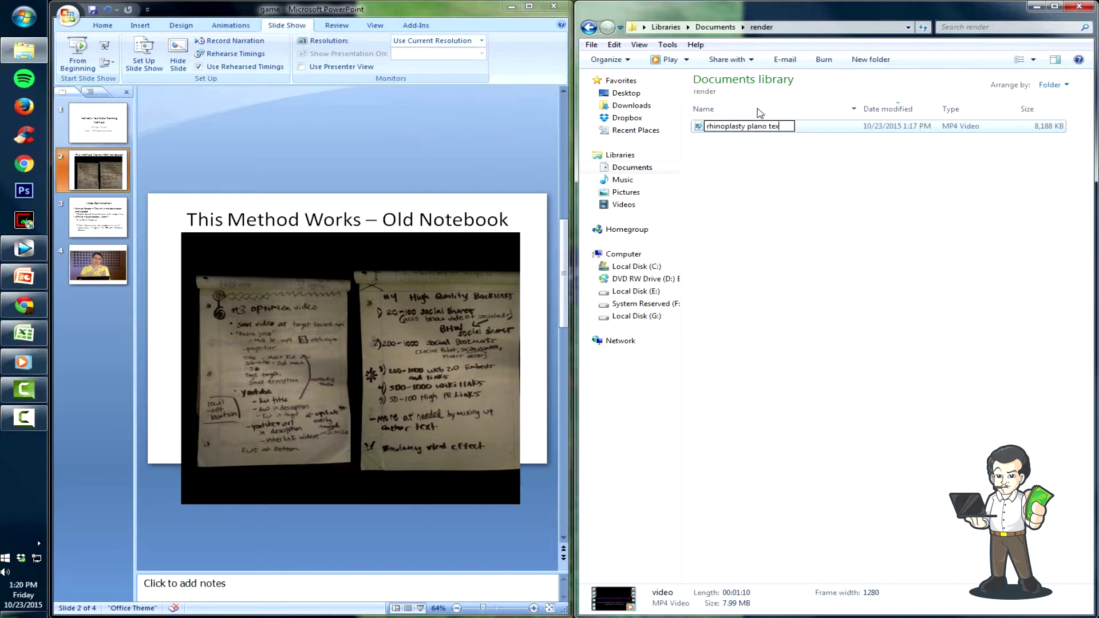
type("as (tx)")
key("BackSpace")
key("BackSpace")
key("BackSpace")
key("BackSpace")
type("txt")
key("BackSpace")
key("BackSpace")
key("BackSpace")
key("BackSpace")
type(", txt")
key("BackSpace")
left_click(849, 222)
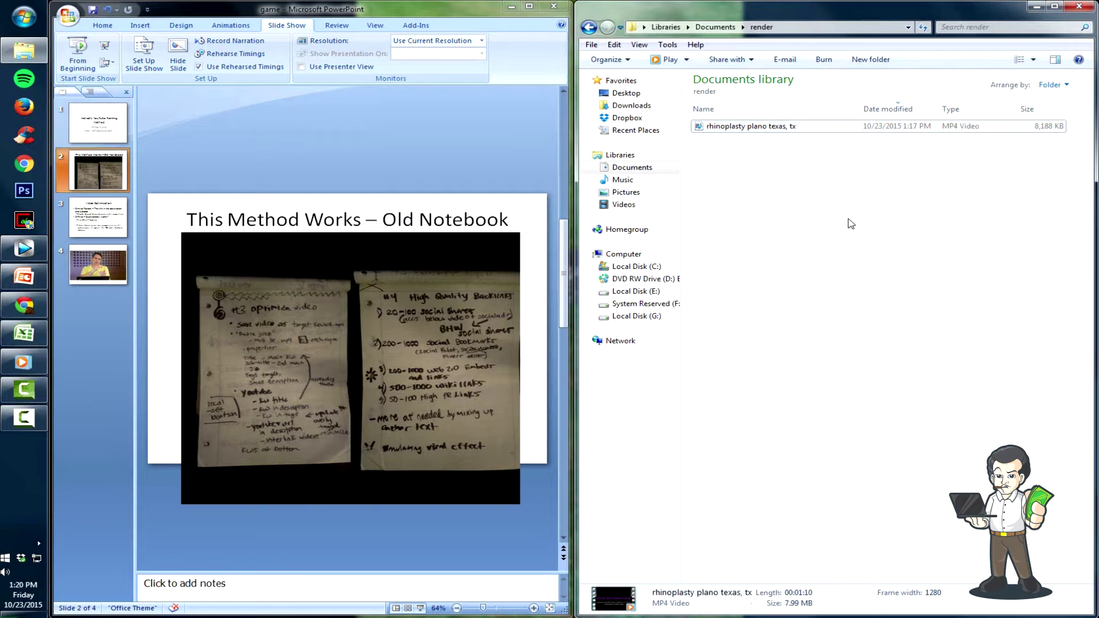
- Open and dismiss the context menus for the folder background and the renamed video
mouse_move(811, 133)
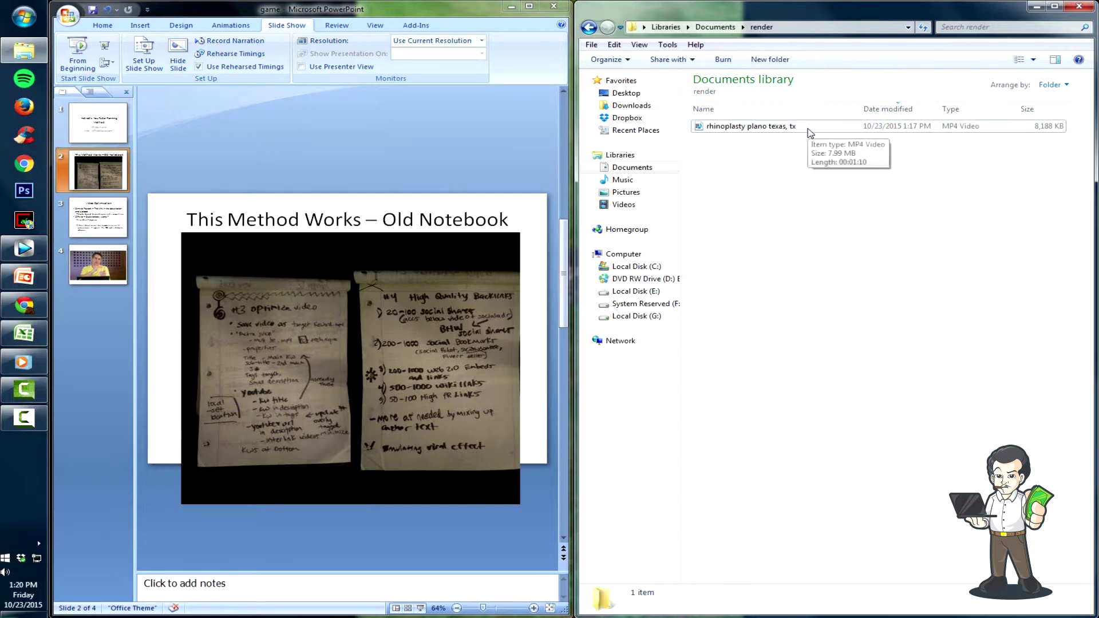
right_click(809, 129)
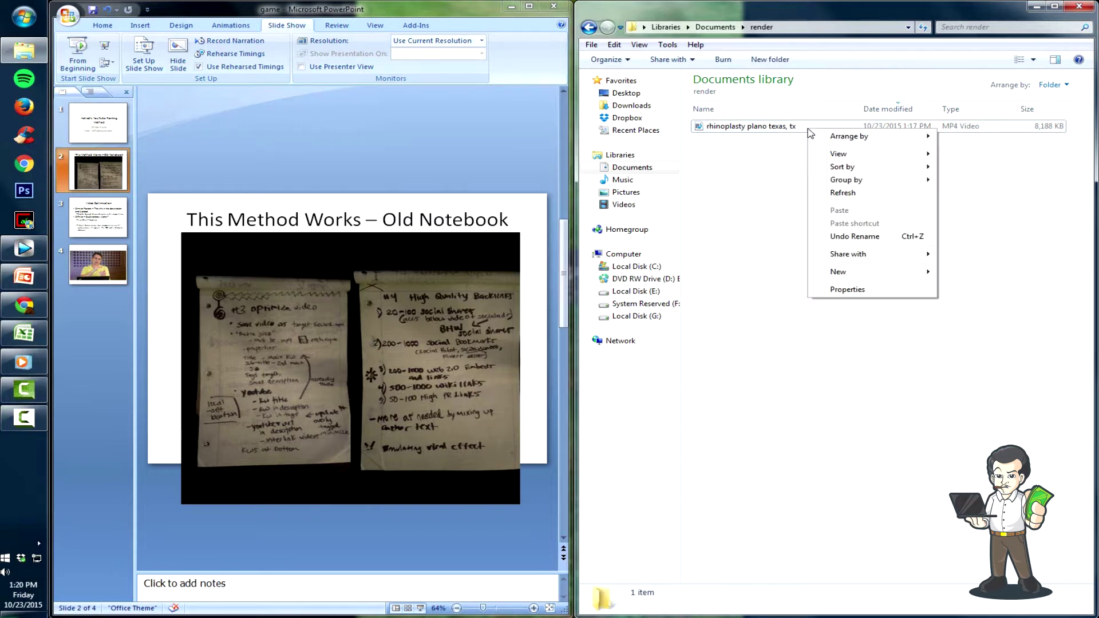
key("Escape")
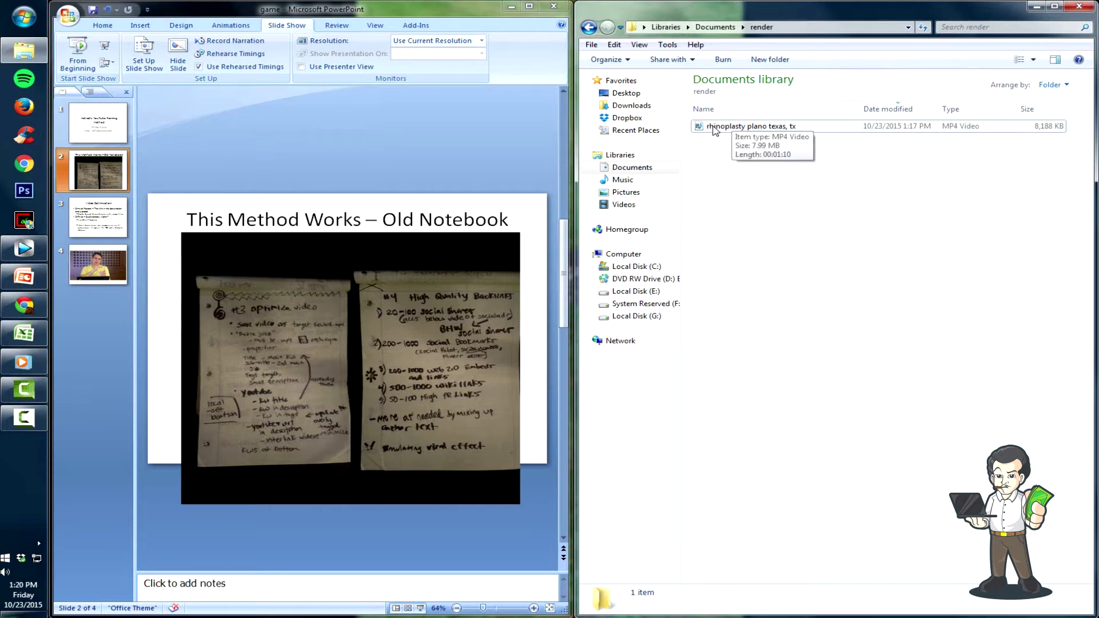
right_click(719, 128)
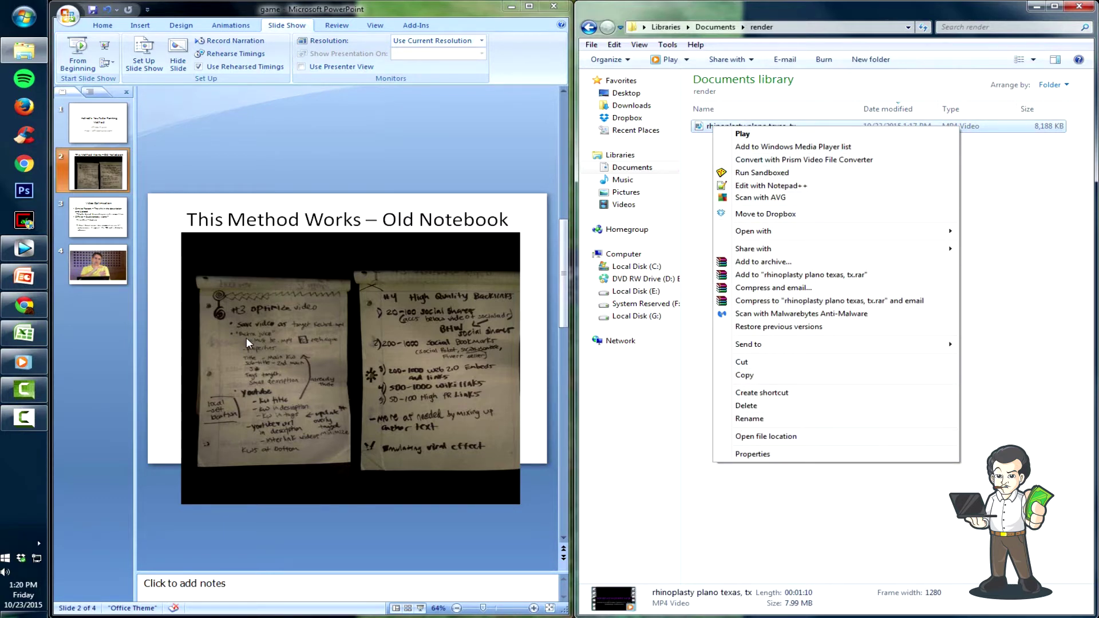
left_click(1065, 171)
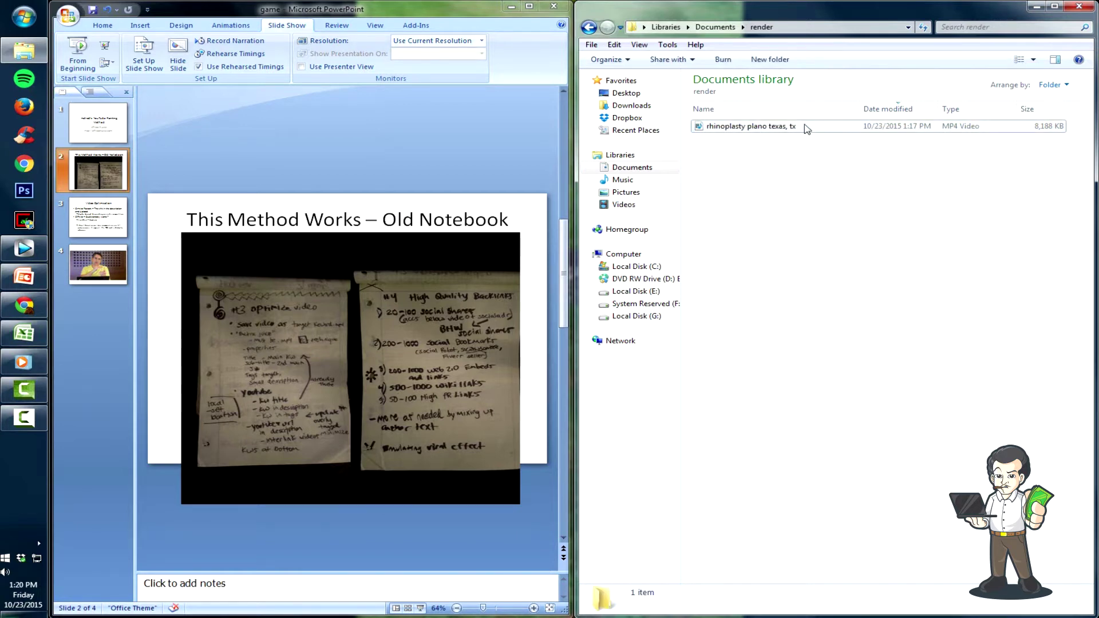
- In the video's Properties details, give it a five-star rating and the tags 'rhinoplasty plano tx'
right_click(790, 129)
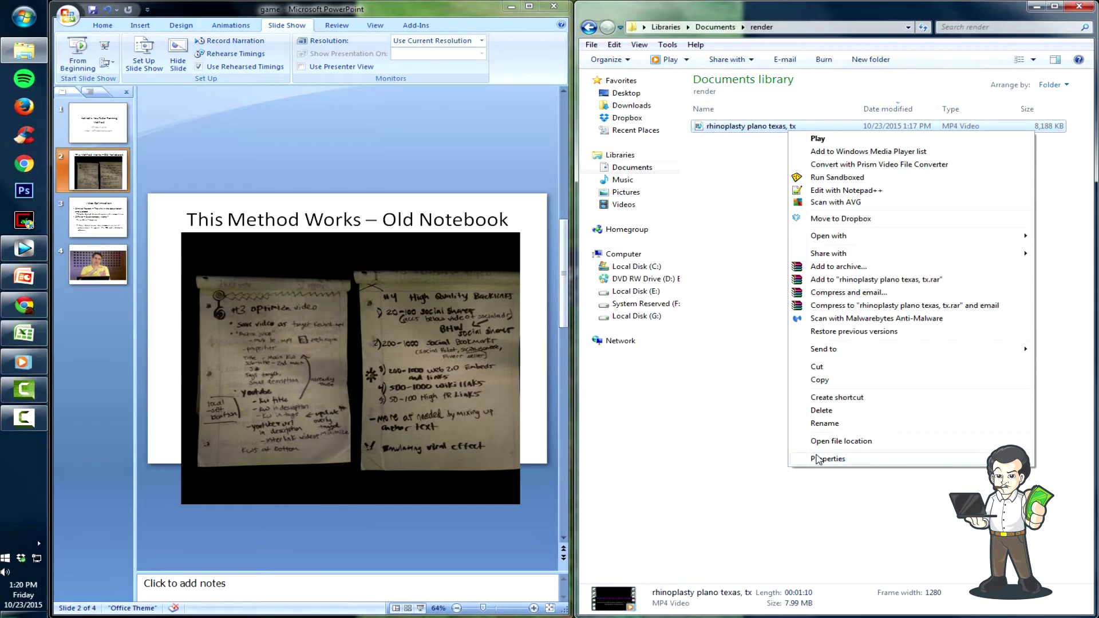
left_click(819, 460)
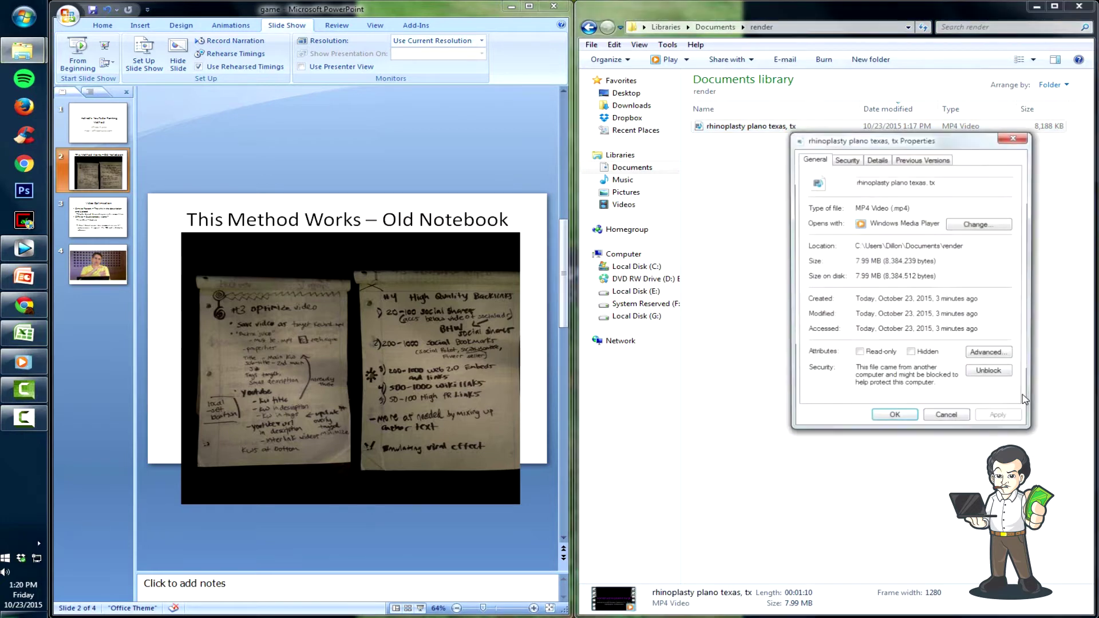
left_click(877, 160)
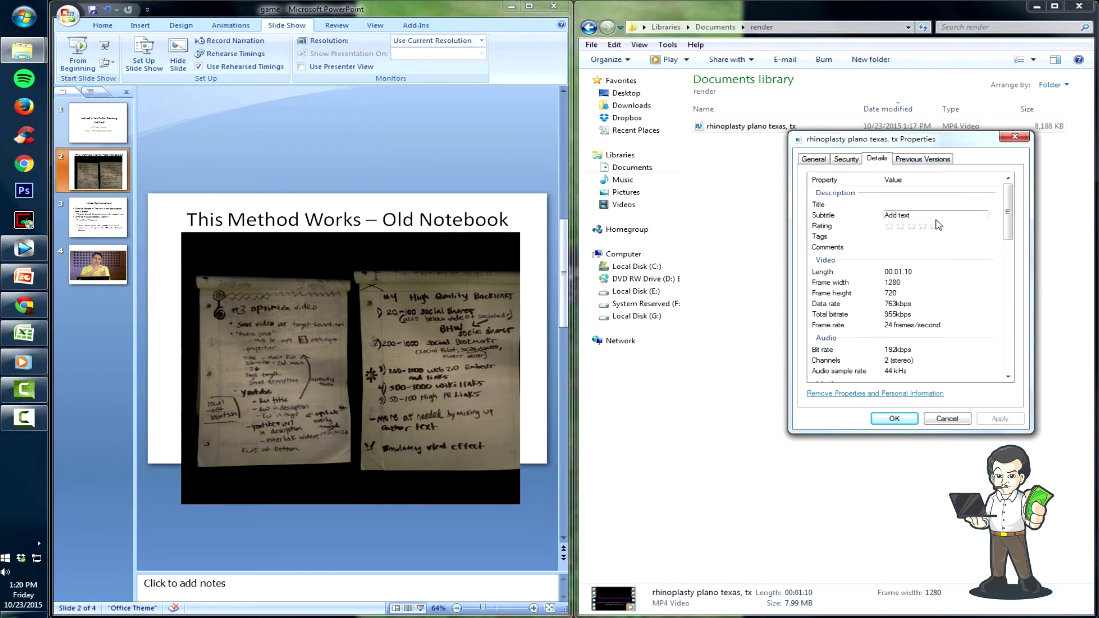
left_click(939, 235)
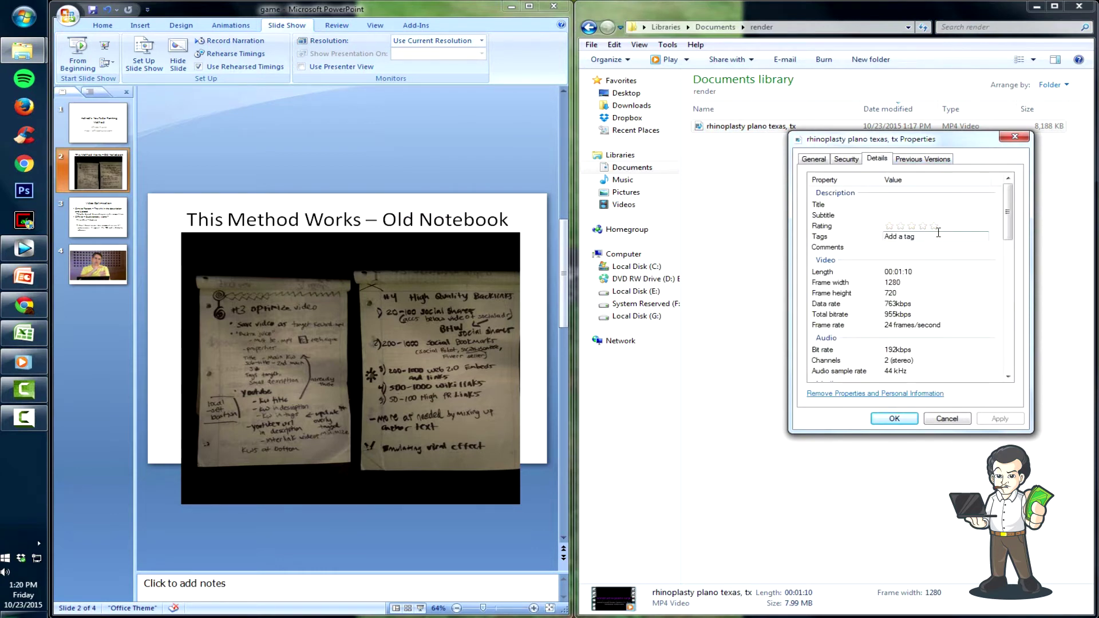
left_click(937, 228)
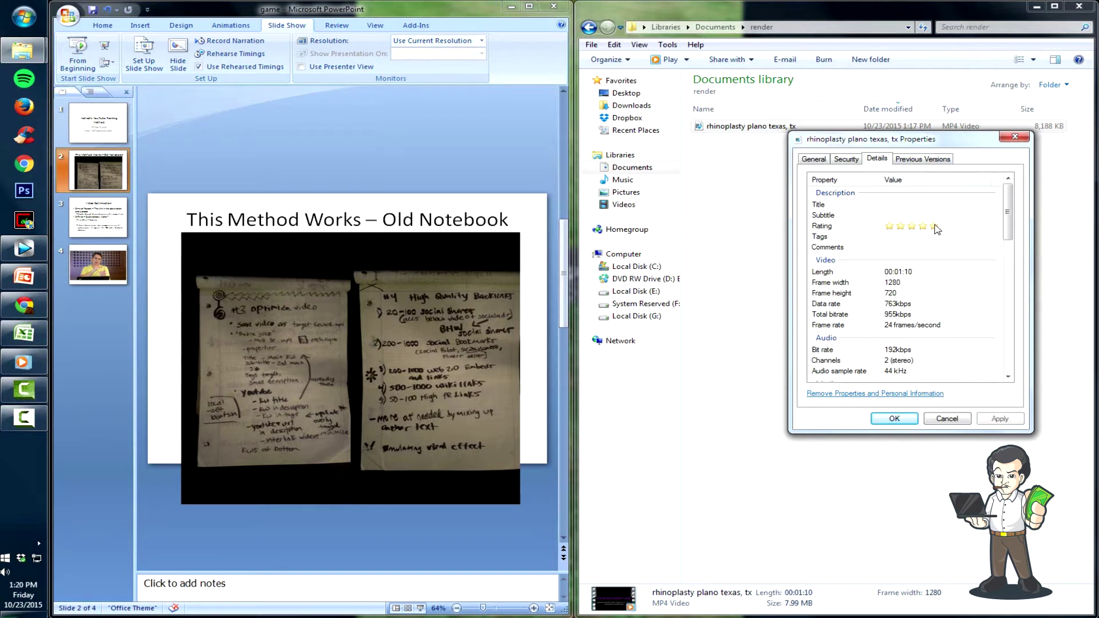
left_click(915, 236)
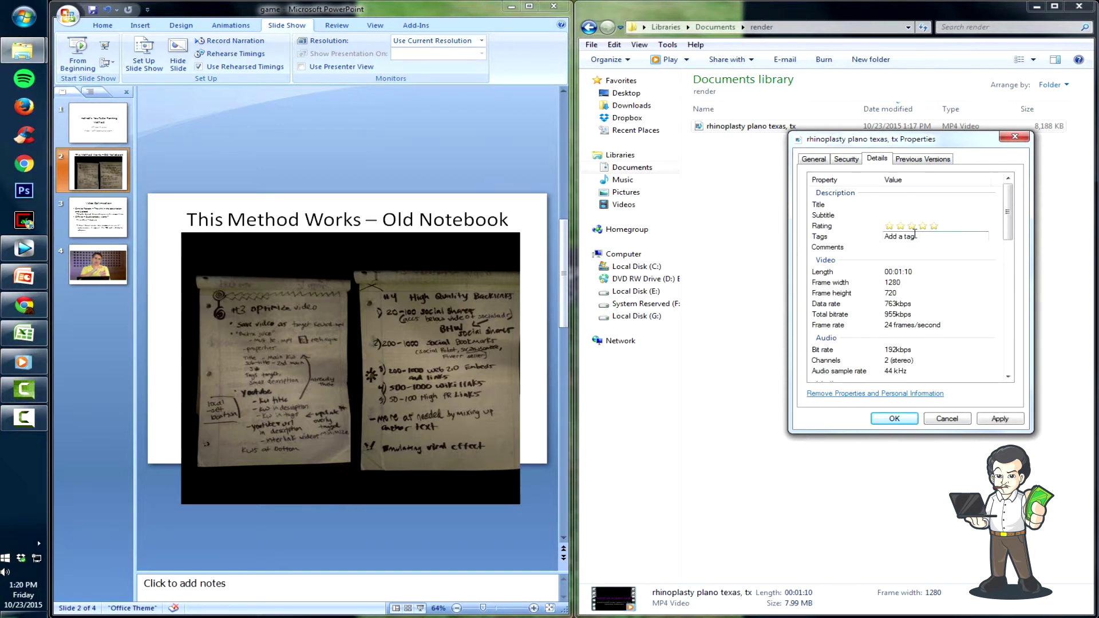
type("rhinota")
type("plast")
type("y plano tx")
left_click(896, 216)
- Set the title 'Rhinoplasty Plano Texas, Tx' and the subtitle 'Rhinoplasty Surgery in Plano Texas', then apply
left_click(902, 205)
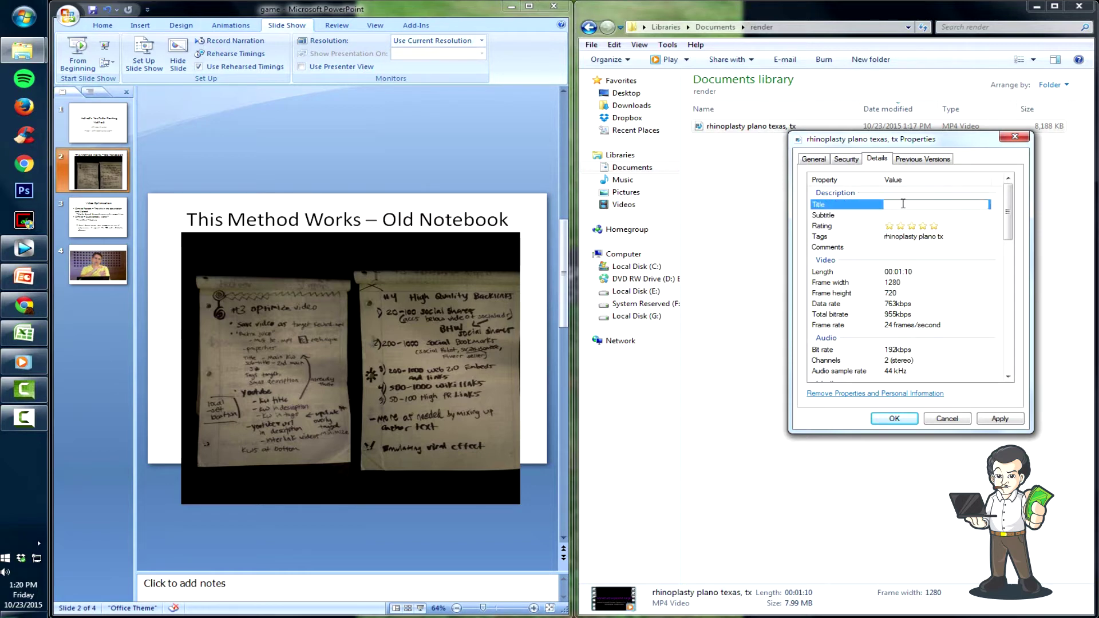
type("Rhinoplasty Plano Texas, Tx")
left_click(902, 217)
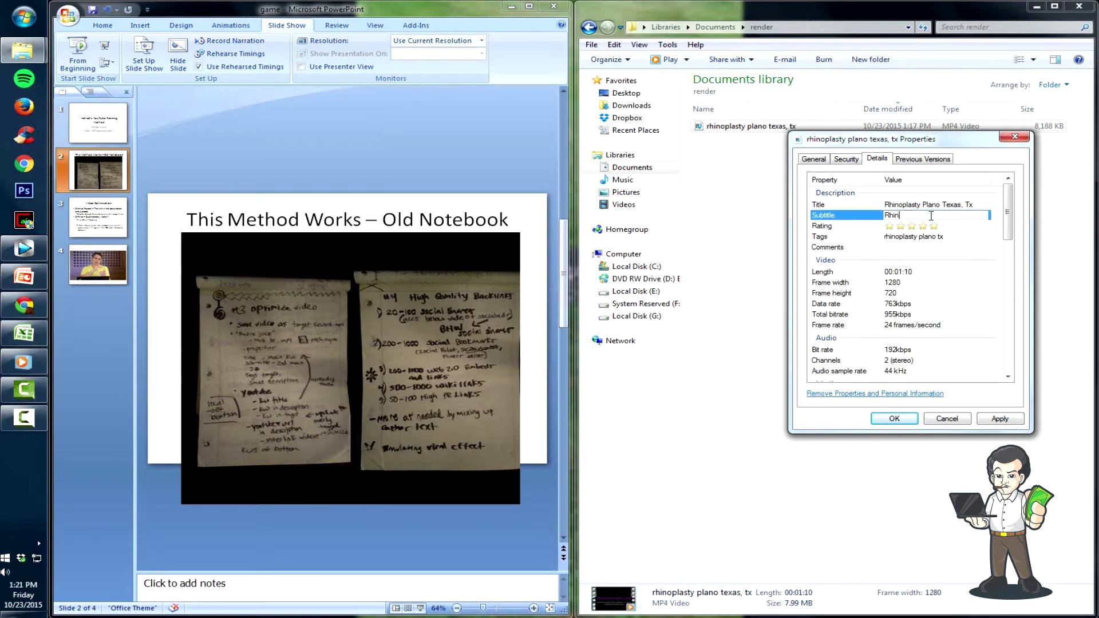
type("Rhinoplasty Surgery in")
type("Plano Texas")
left_click(934, 247)
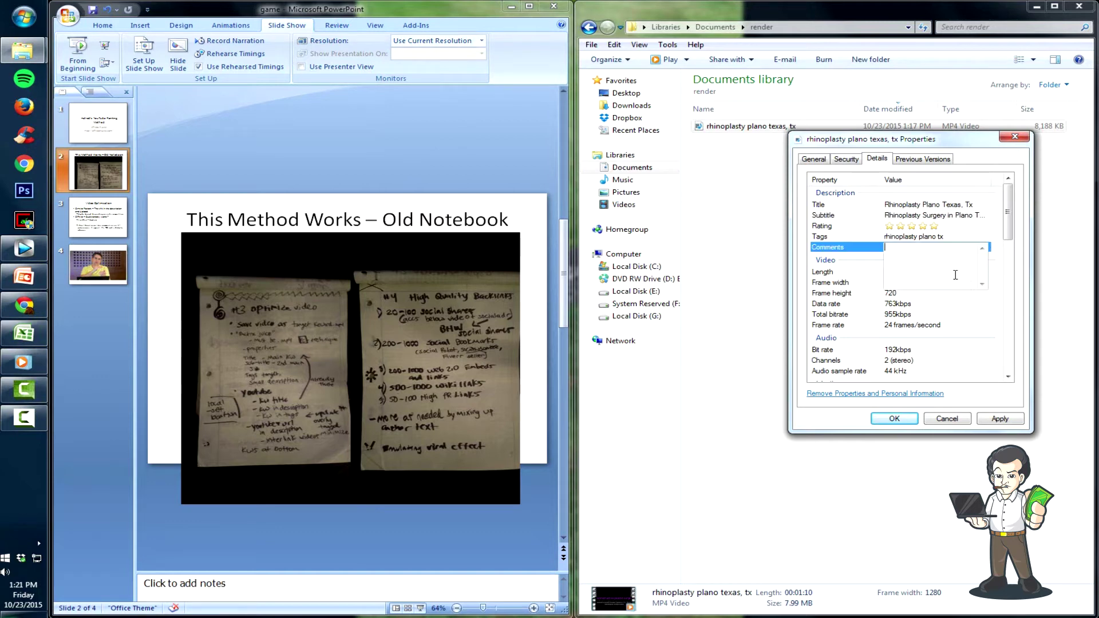
left_click(998, 419)
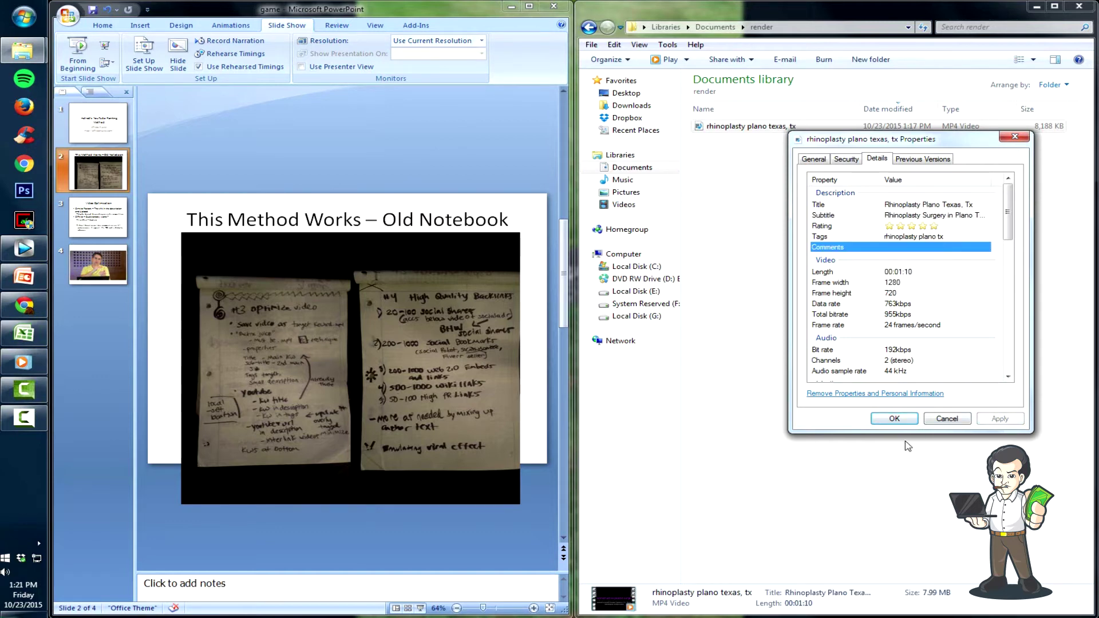
left_click(915, 421)
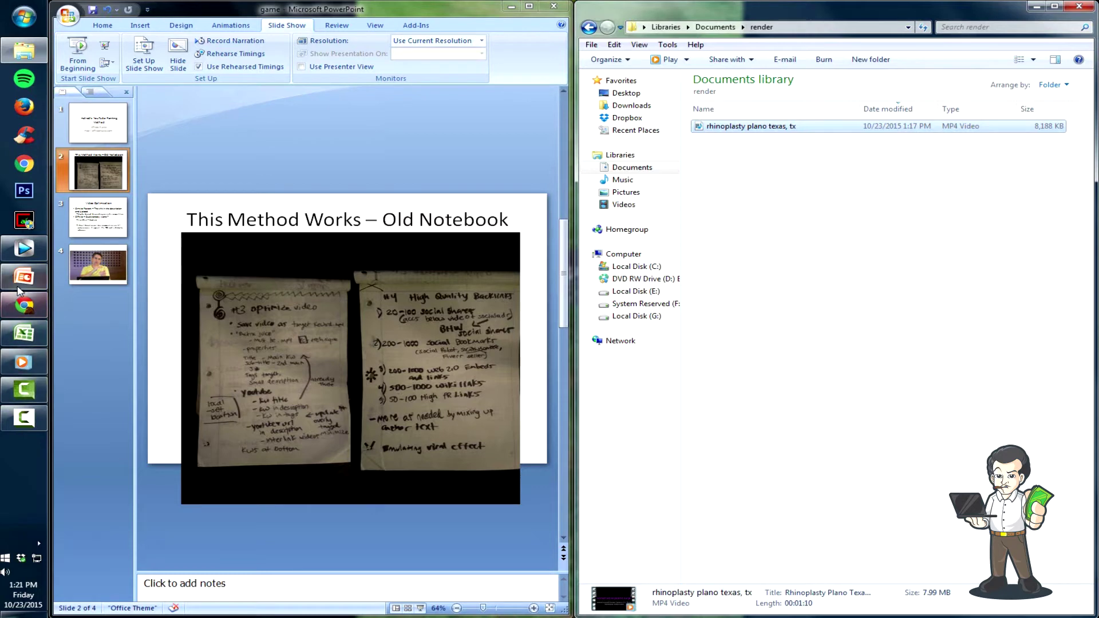
- Upload 'rhinoplasty plano texas, tx' from Documents > render on the YouTube upload page
left_click(64, 303)
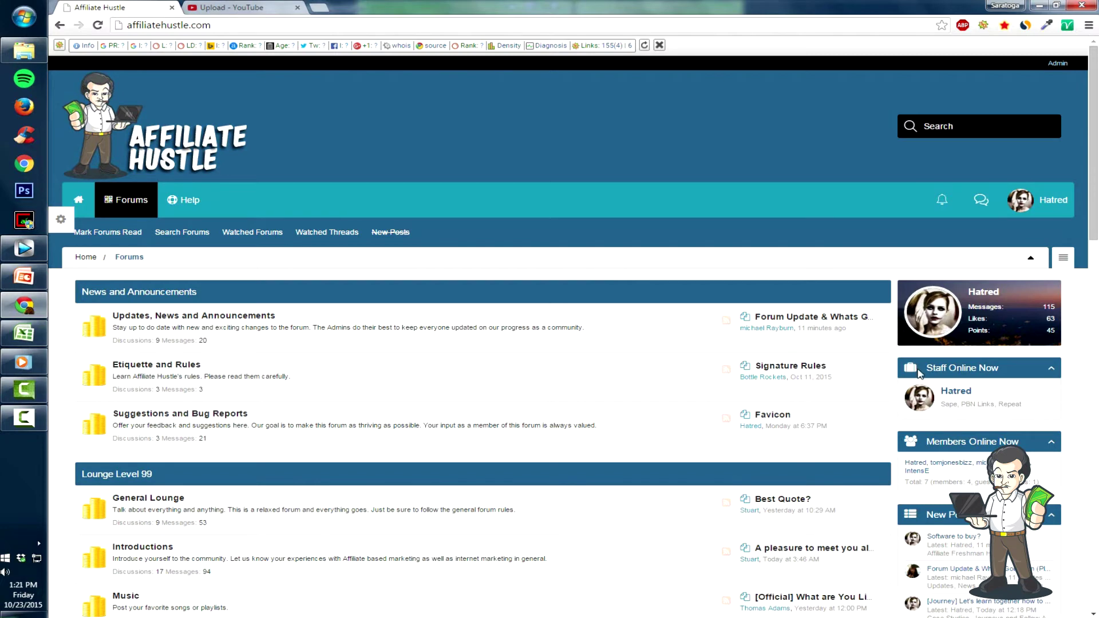
left_click(253, 7)
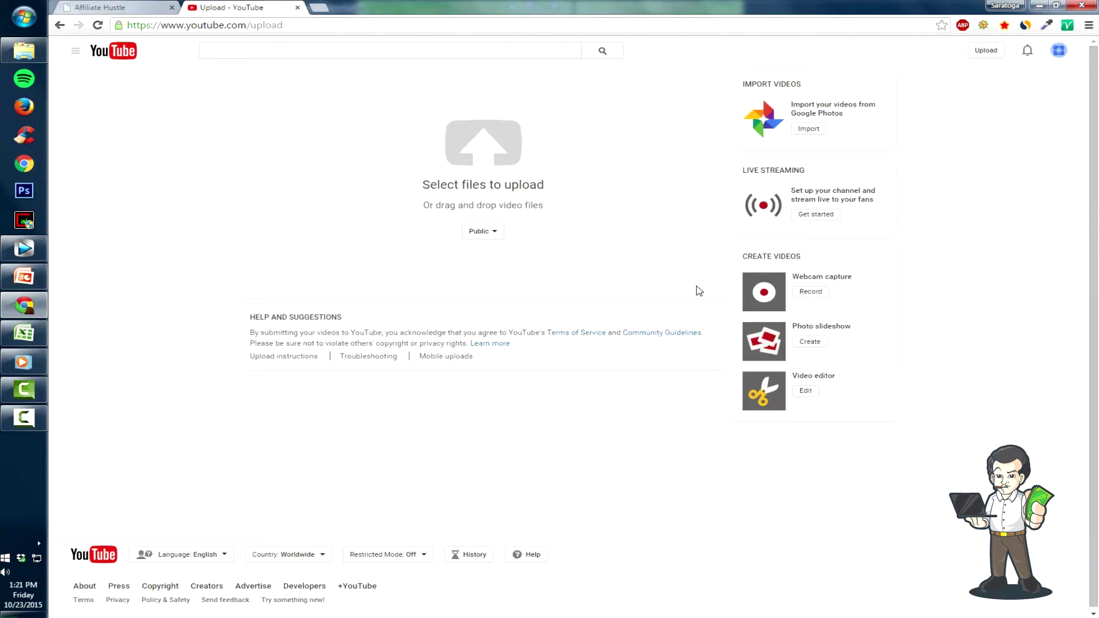
left_click(577, 159)
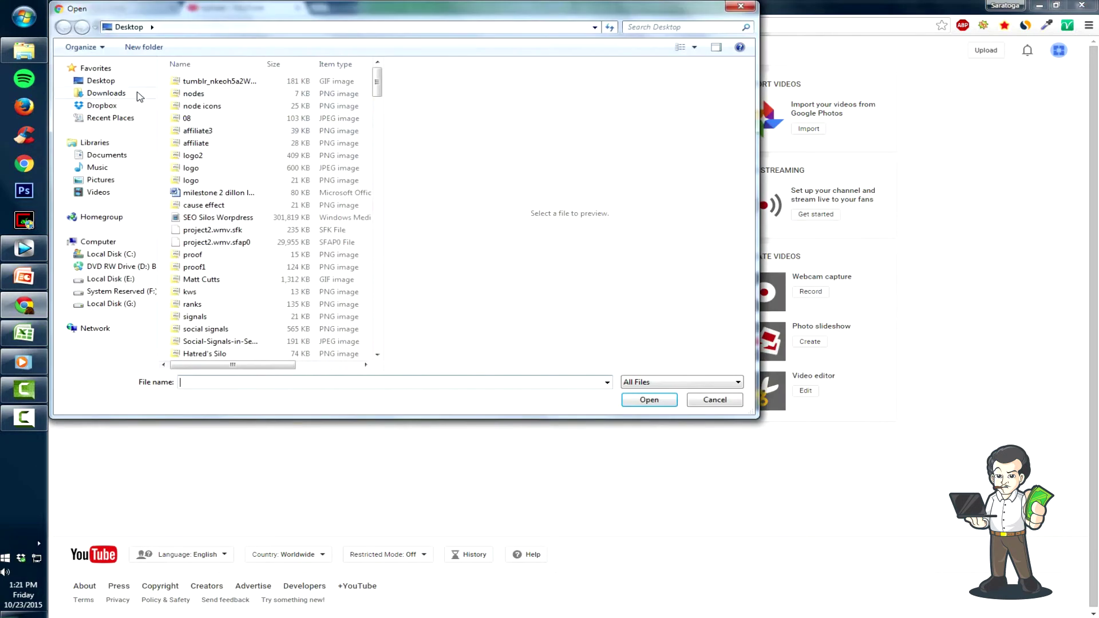
left_click(100, 80)
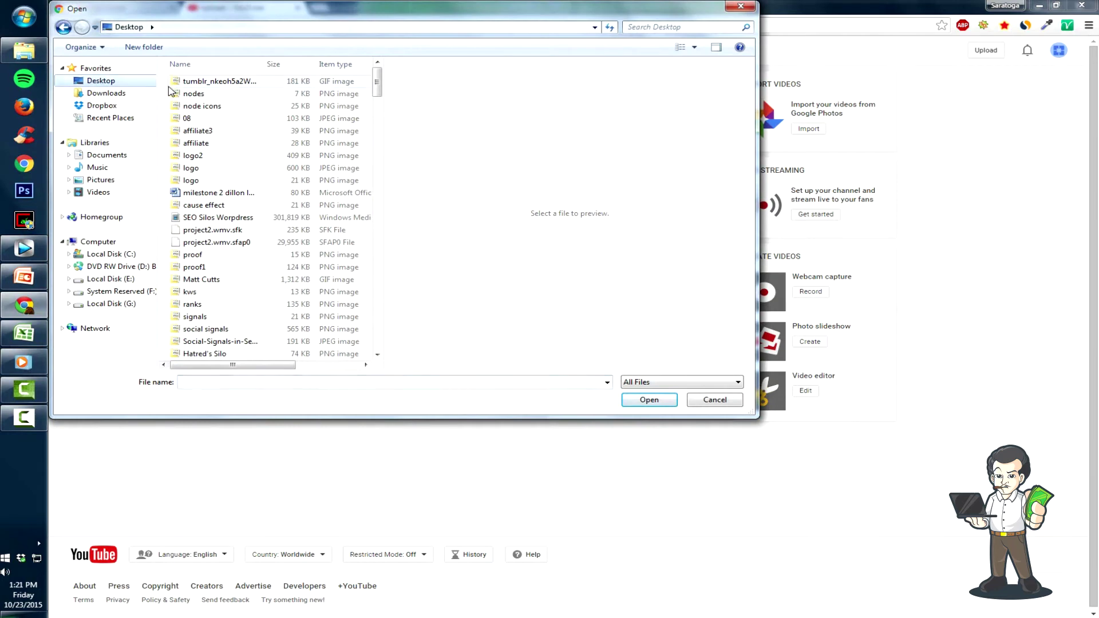
left_click(94, 155)
double_click(202, 115)
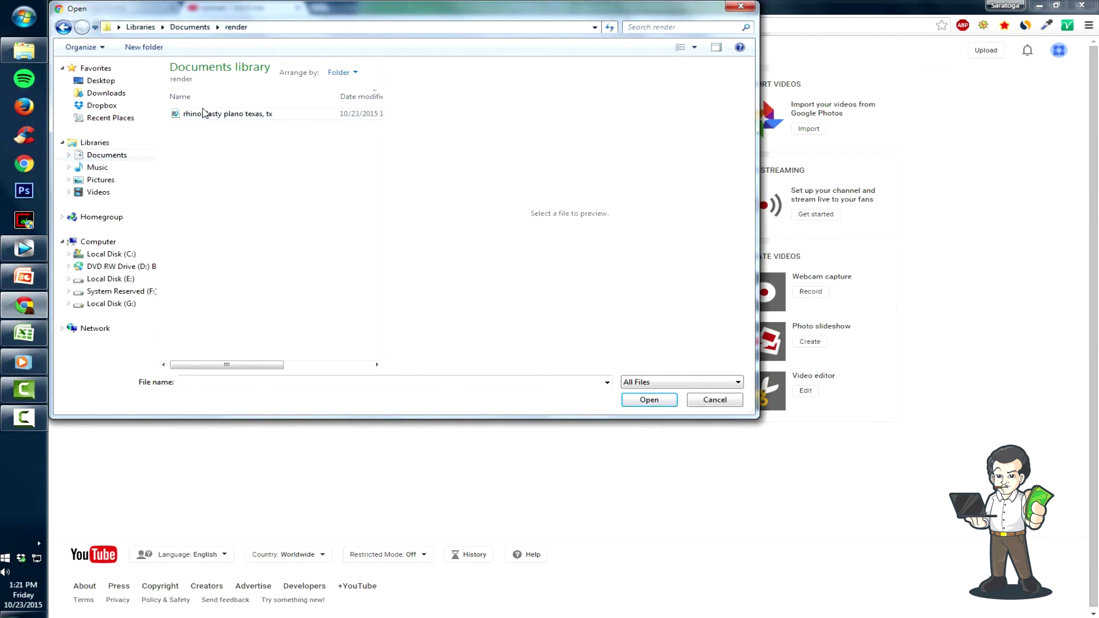
left_click(247, 115)
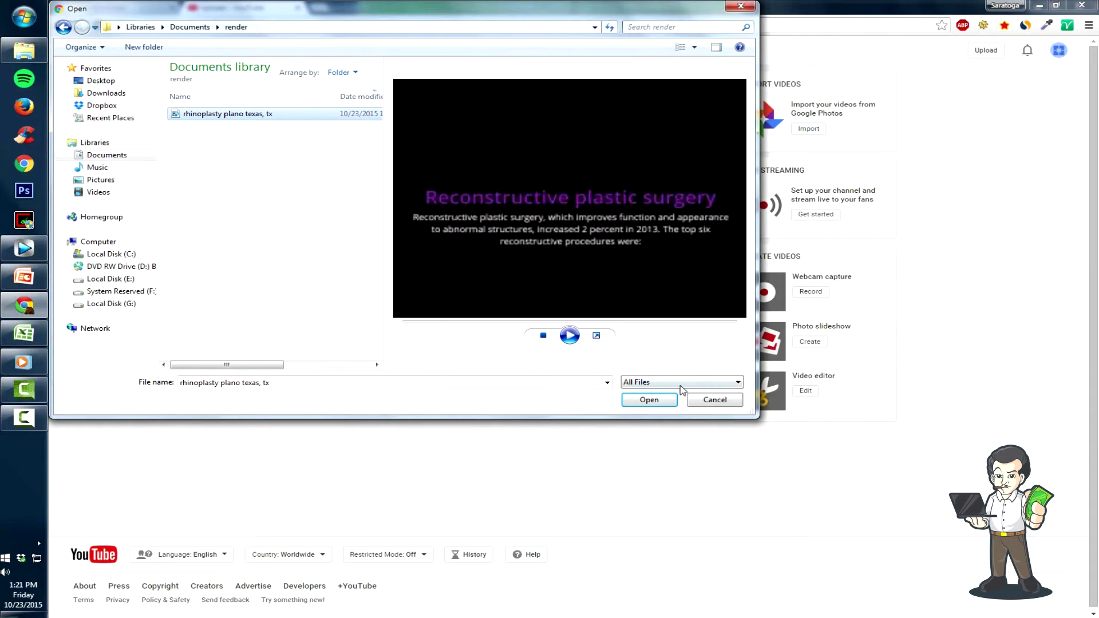
left_click(650, 405)
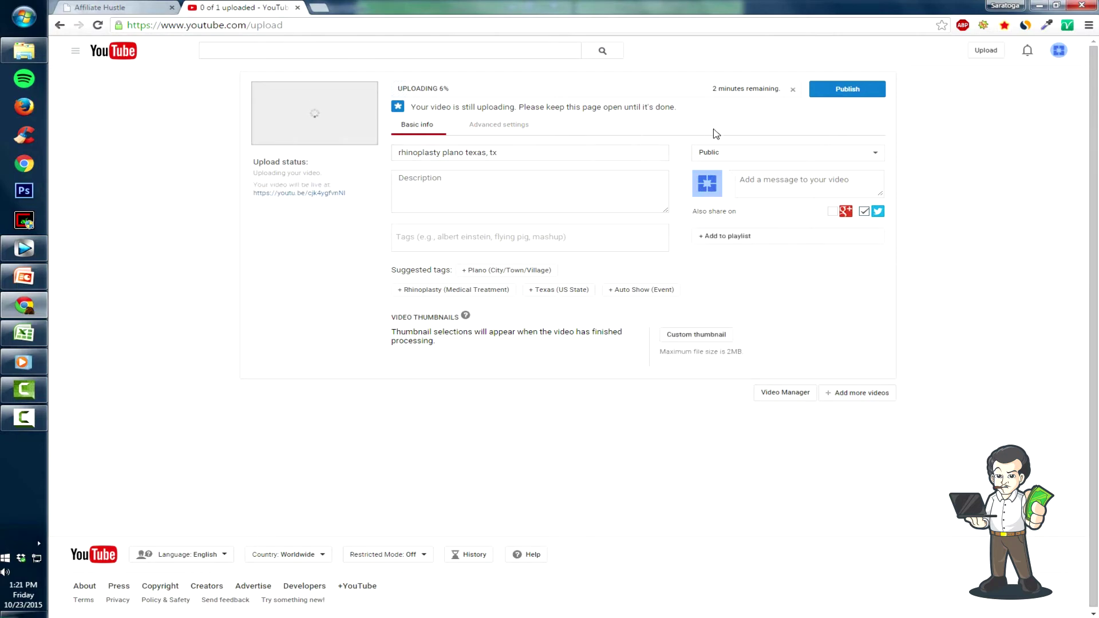
- Replace the upload's title with 'Rhionplasty Plano Texas, Tx', fixing typos as you type
left_click(536, 178)
left_click_drag(519, 153, 167, 129)
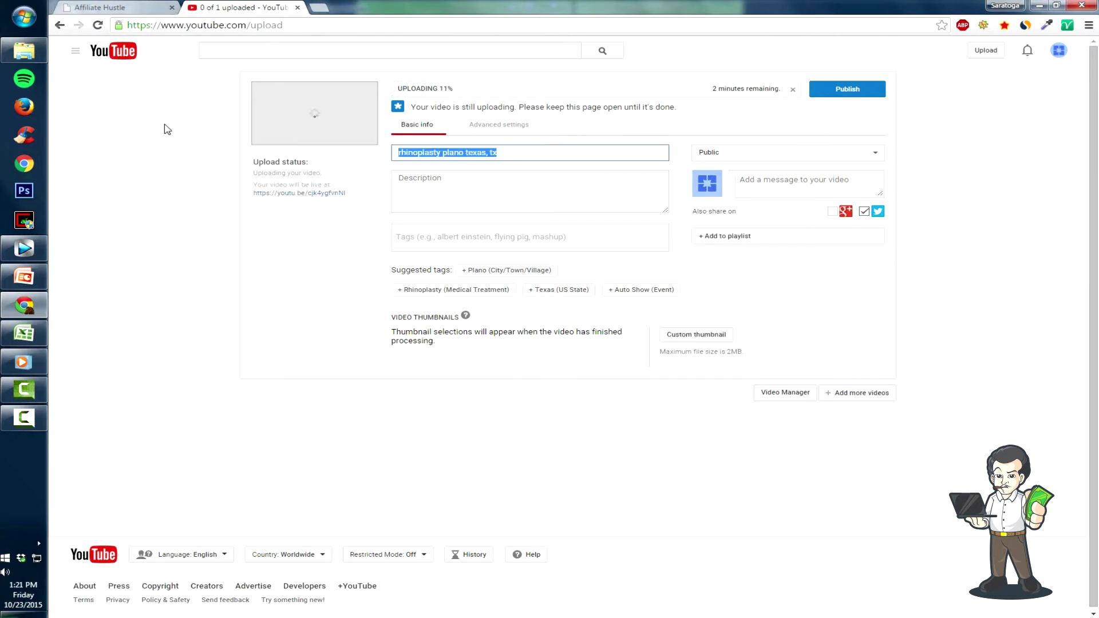
type("Rhionplasty")
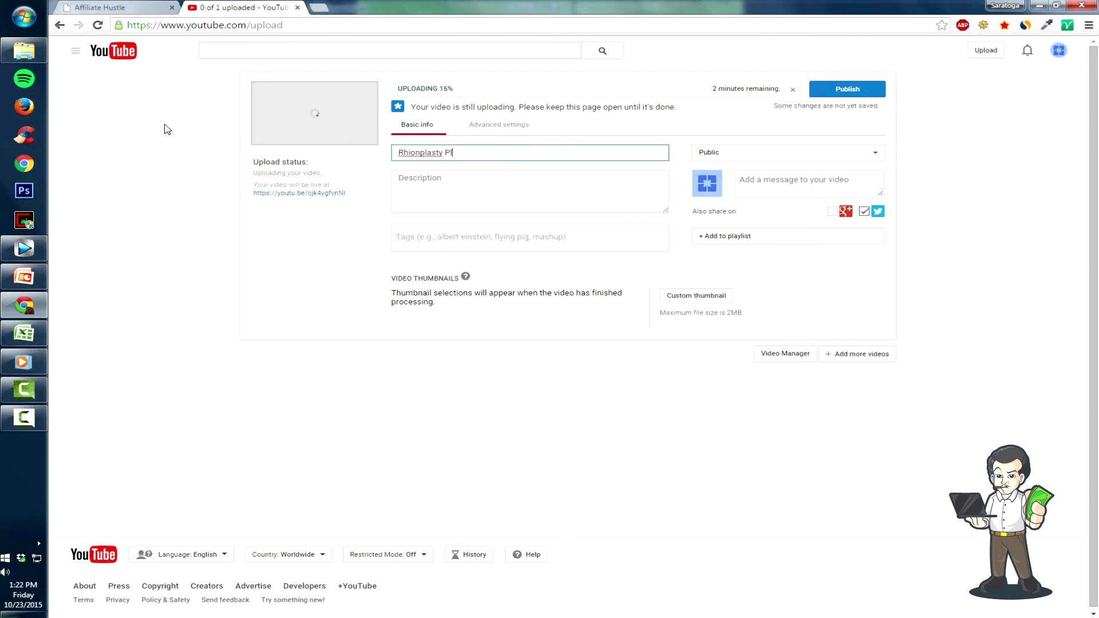
type(" Pl")
key("BackSpace")
type("Surg")
key("BackSpace")
key("BackSpace")
key("BackSpace")
type("lano")
key("BackSpace")
type("o Texas, Tx")
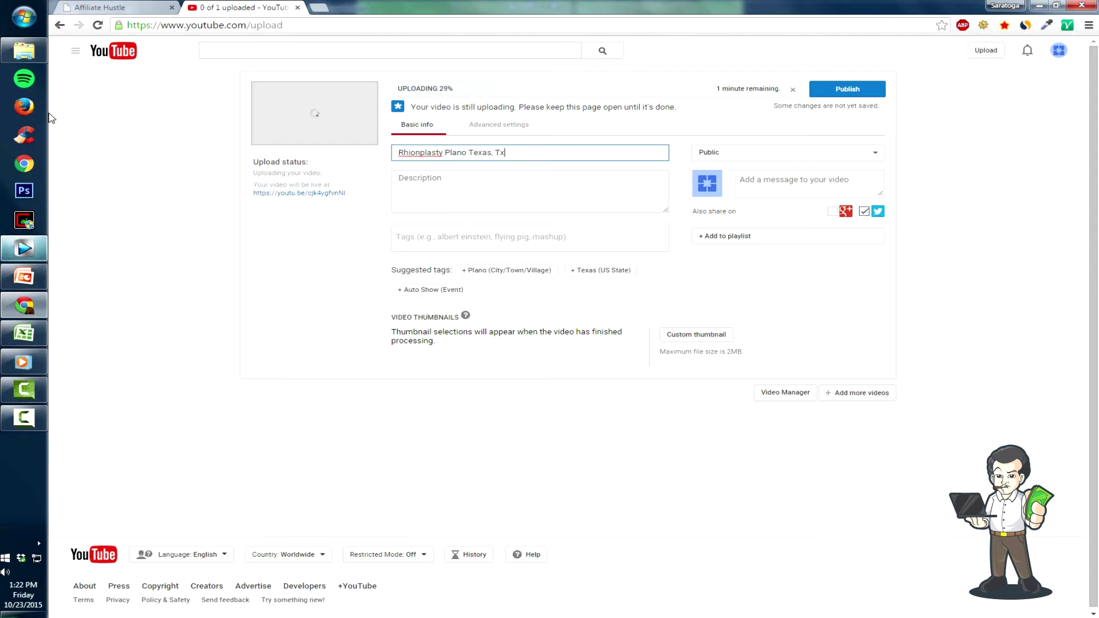
- Check the render folder and the forum tab, then type 'rhinoplasty surgeon' in a new tab
left_click(22, 52)
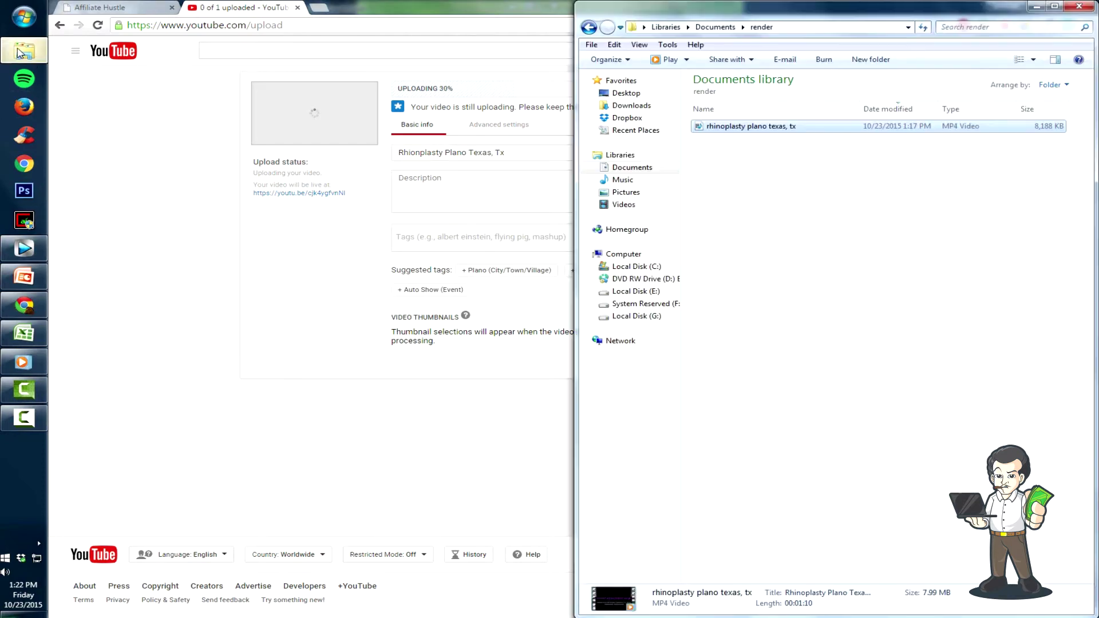
left_click(22, 52)
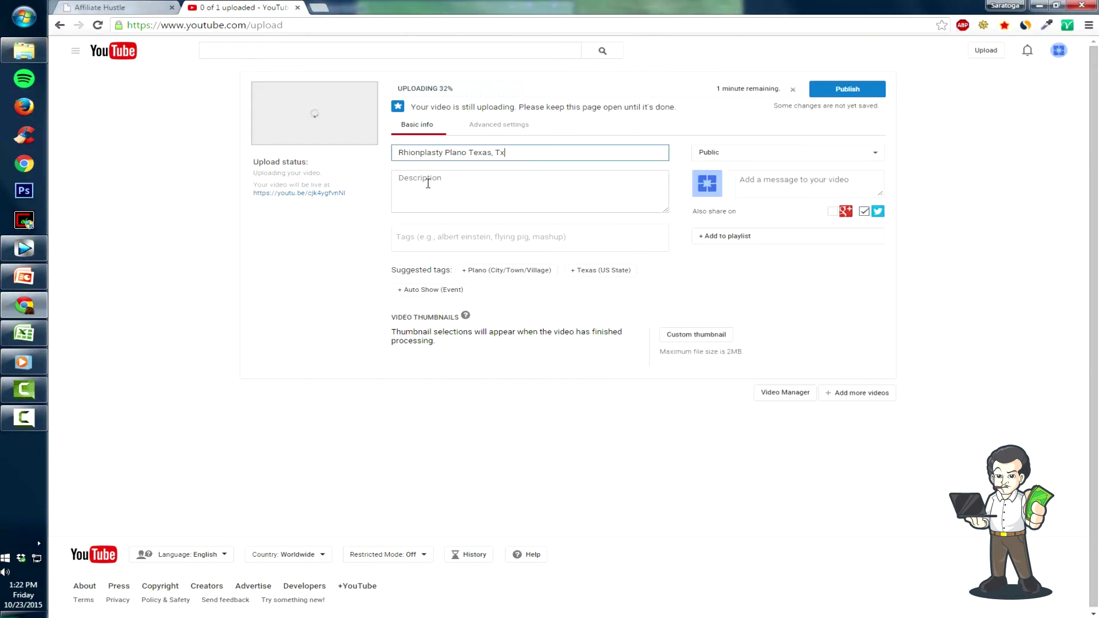
left_click(461, 187)
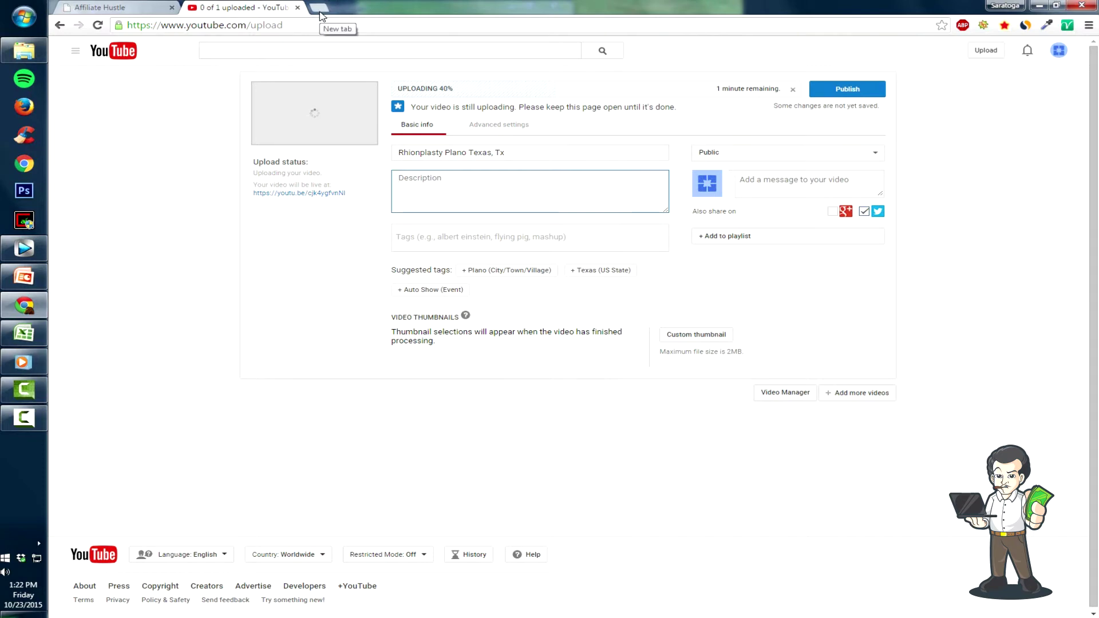
left_click(125, 6)
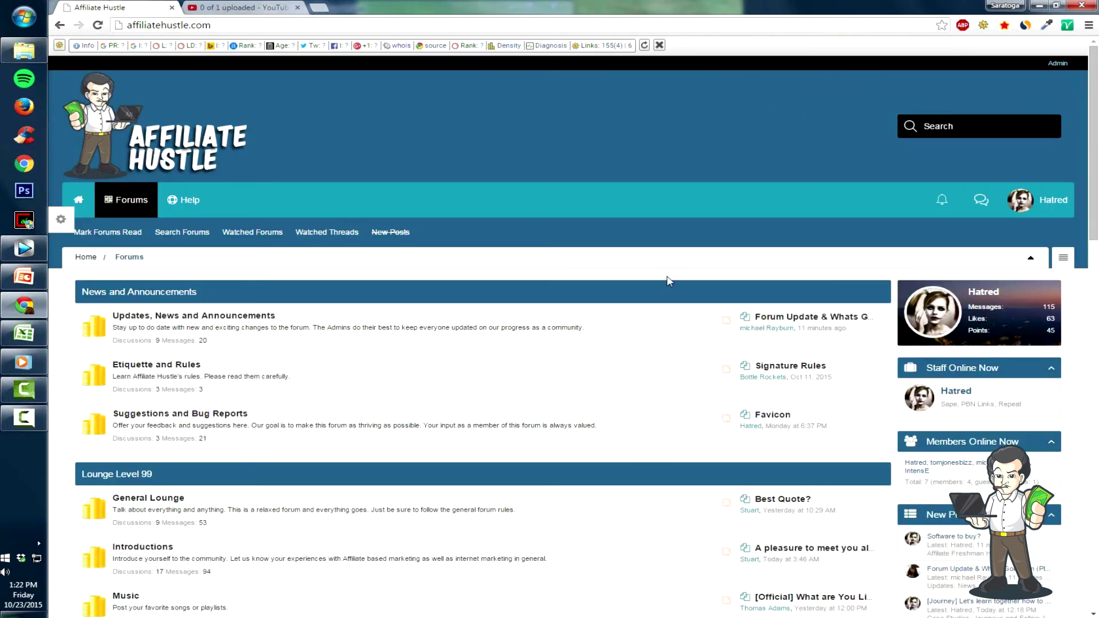
left_click(248, 7)
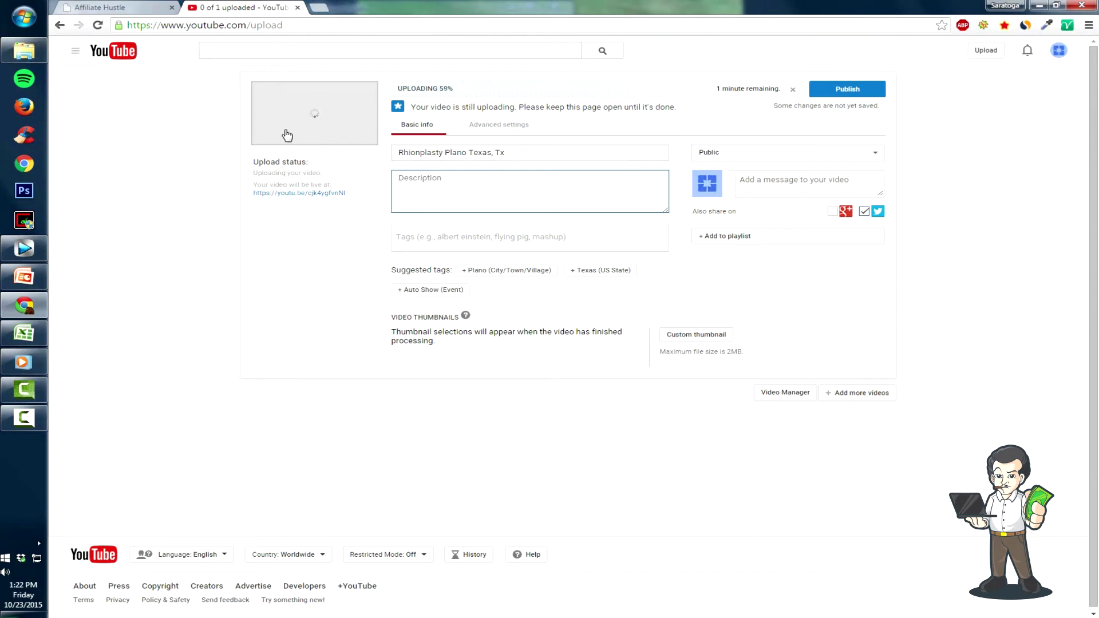
left_click(319, 7)
type("rhinoplasty")
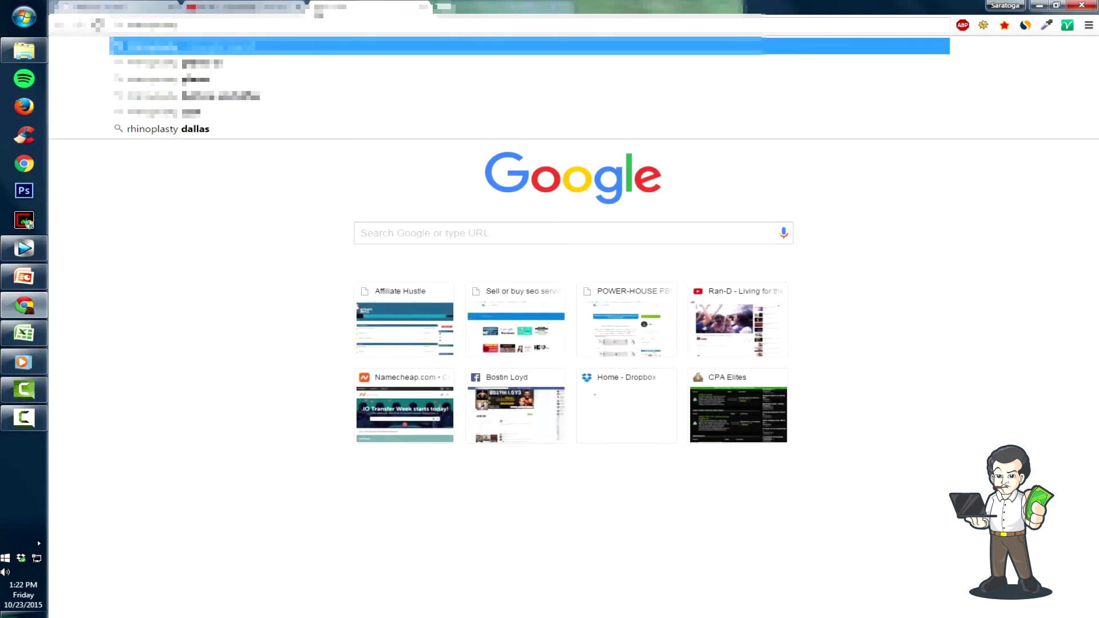
type(" surgeon")
- Search 'rhinoplasty surgeon', expand the Plano surgeon video's description, then return to the upload tab
key("Return")
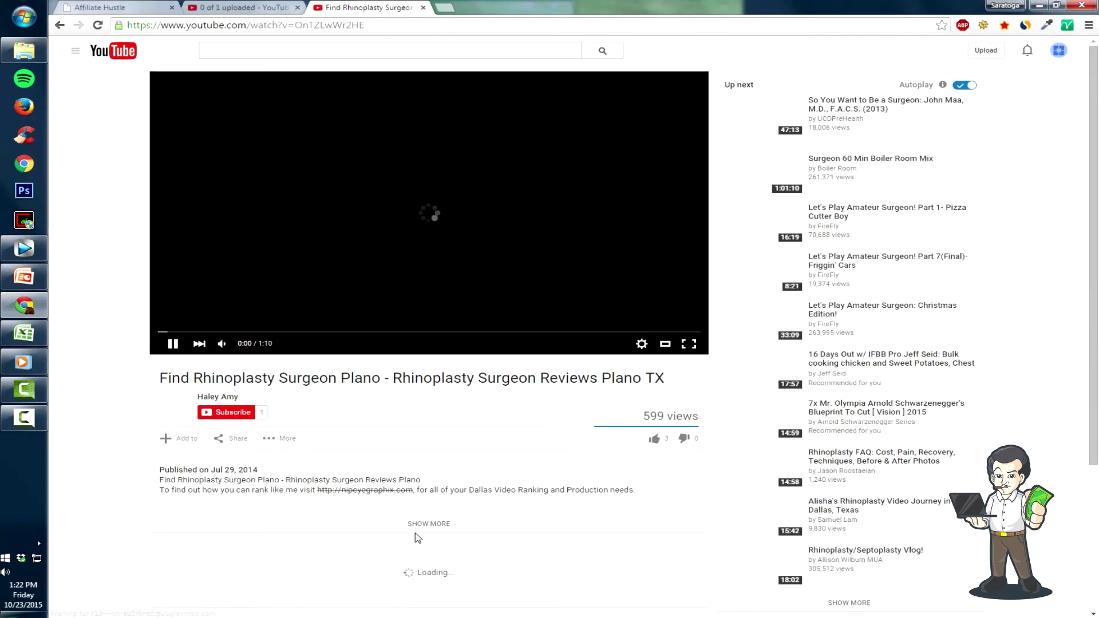
left_click(450, 525)
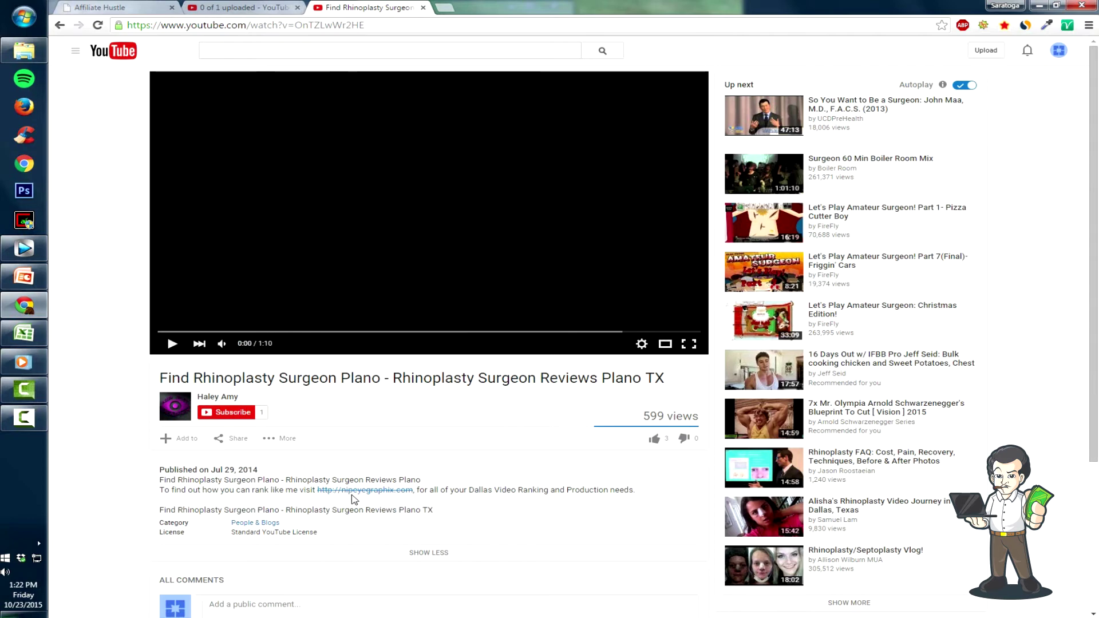
left_click(238, 7)
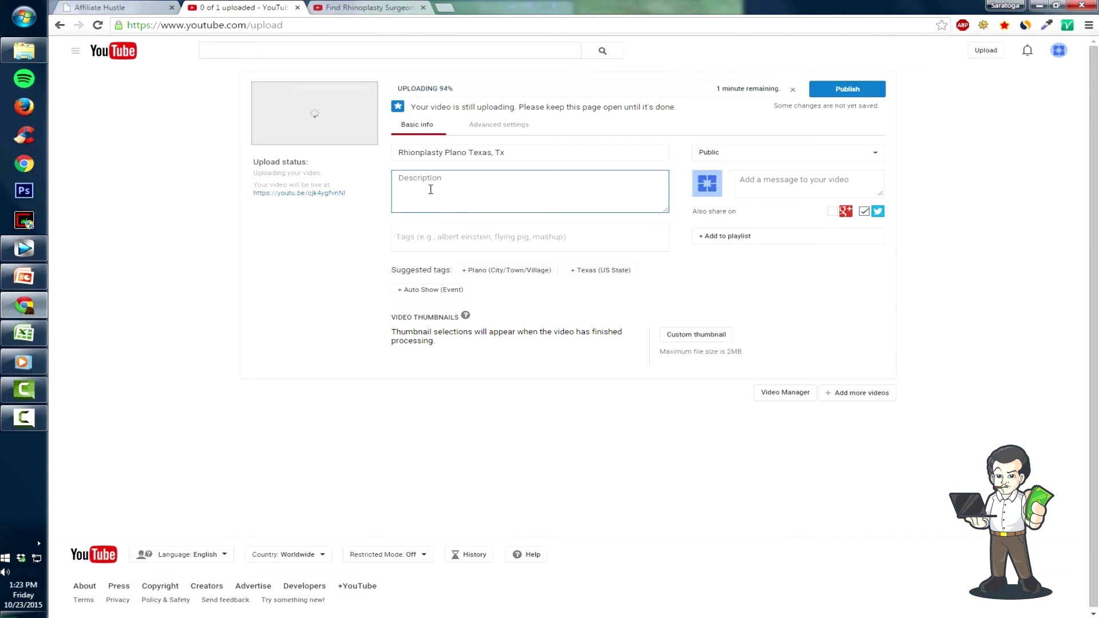
type("300 - 500 Words")
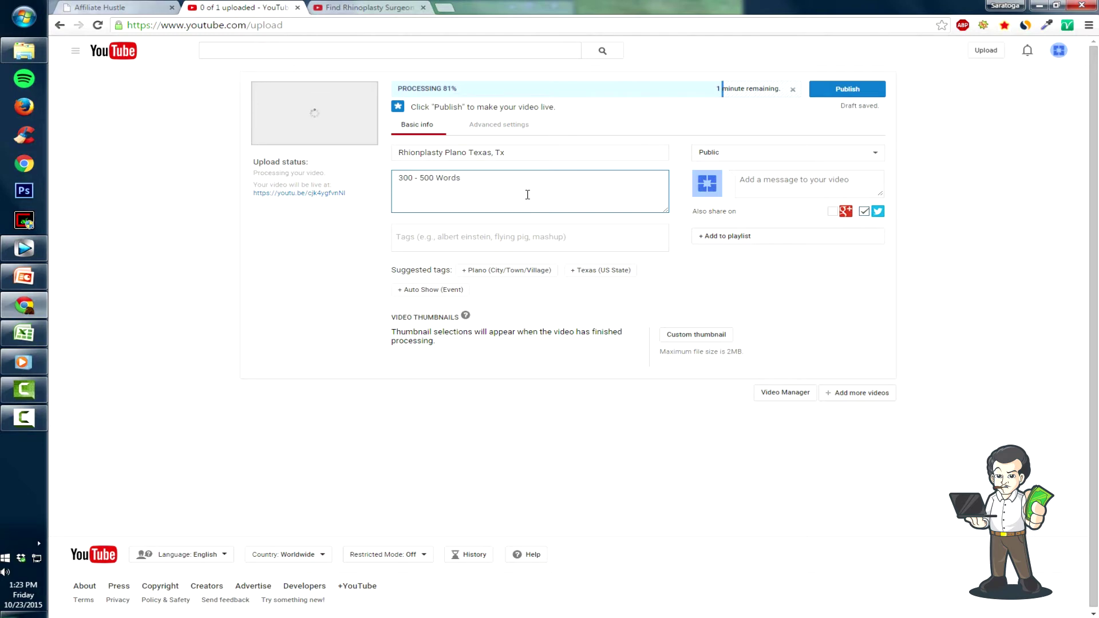
left_click_drag(502, 194, 150, 168)
key("BackSpace")
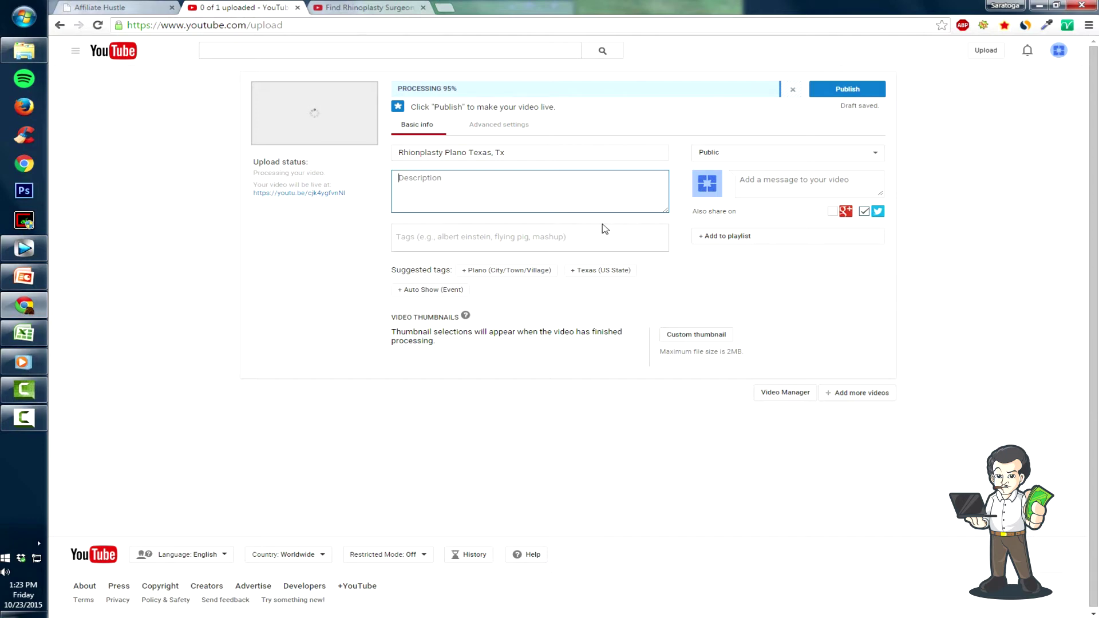
type("Rhinoplasty Plano Tex")
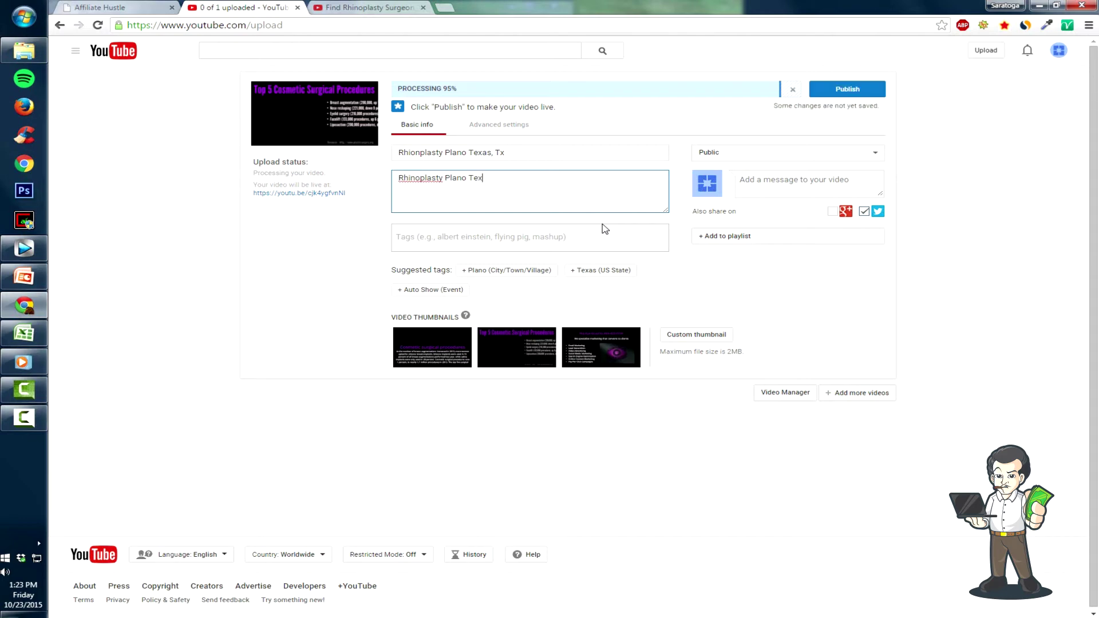
type("as, Tx Suir")
type("rgery")
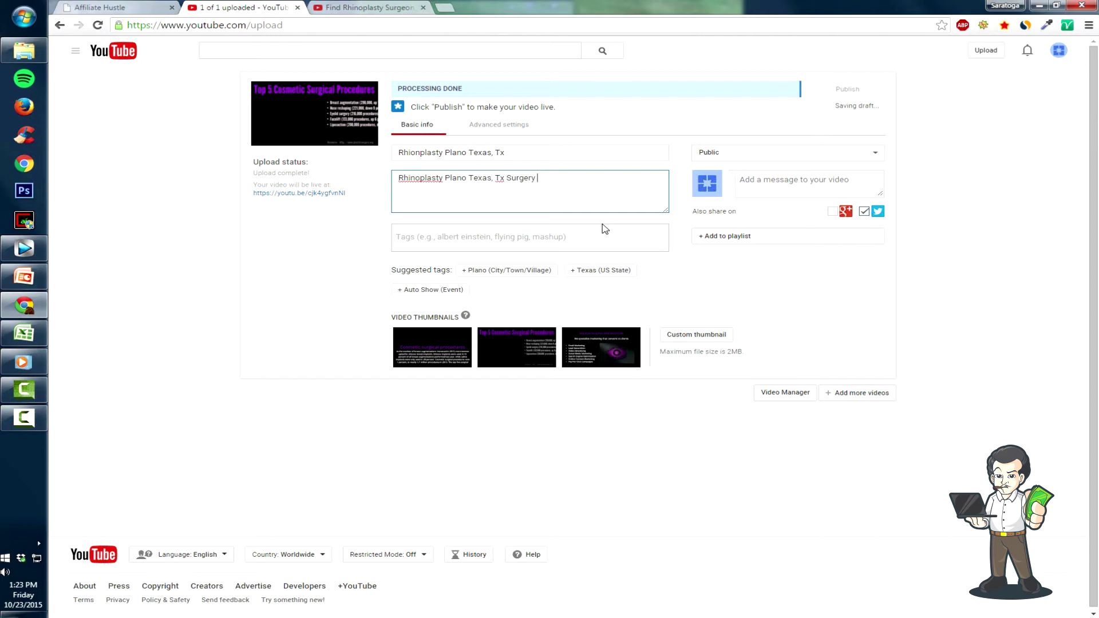
type(" is a grat")
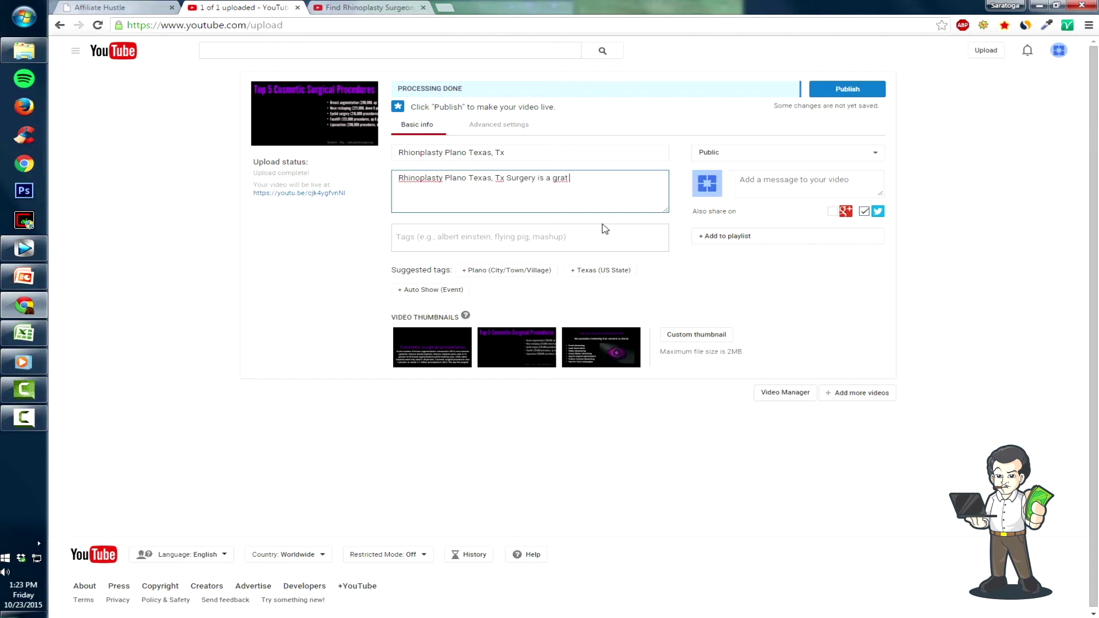
type("at option when I")
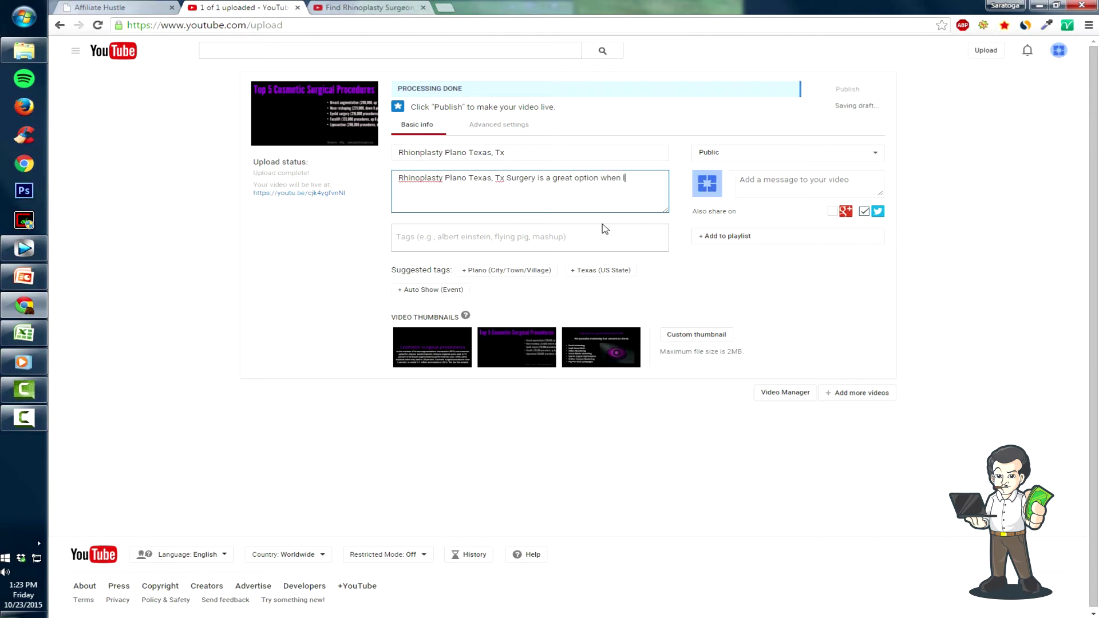
type("rying to correct your physical")
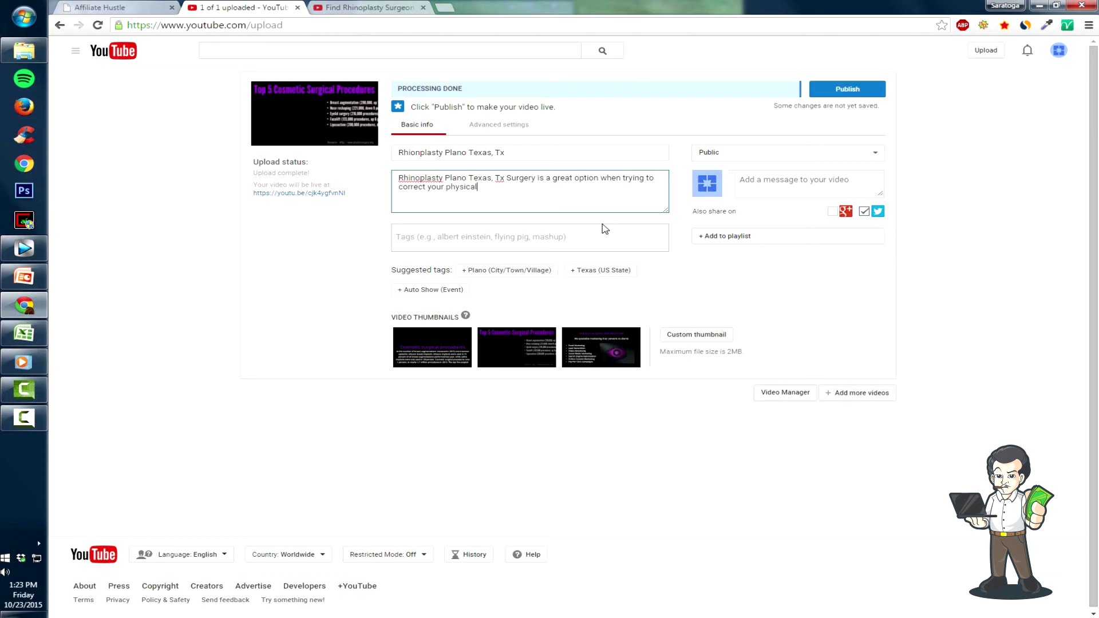
type(" appearance")
type(". ")
type("People say")
type(" that")
type(" first")
- Finish the description with the 'judge a book by it's cover' physical-appearance sentences, then add blank lines
key("BackSpace")
key("BackSpace")
key("BackSpace")
key("BackSpace")
key("BackSpace")
type("don't")
key("BackSpace")
key("BackSpace")
key("BackSpace")
key("BackSpace")
key("BackSpace")
key("BackSpace")
key("BackSpace")
key("BackSpace")
type("not to justd")
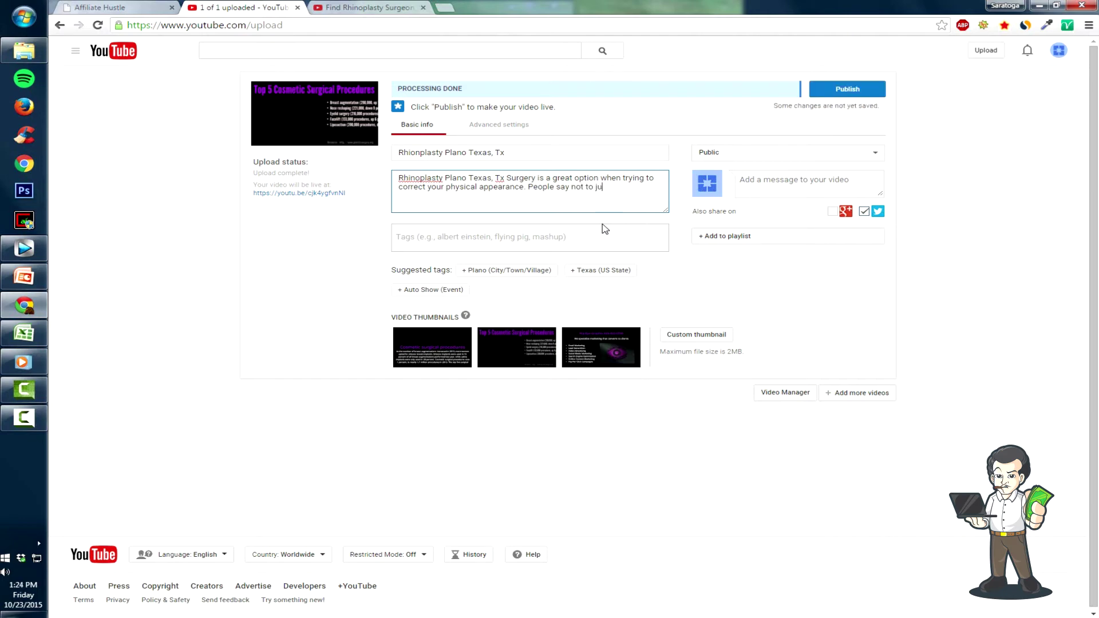
key("BackSpace")
key("BackSpace")
key("BackSpace")
type("dge a book by")
type(" it's cover, but")
type(" when it comes to your physical")
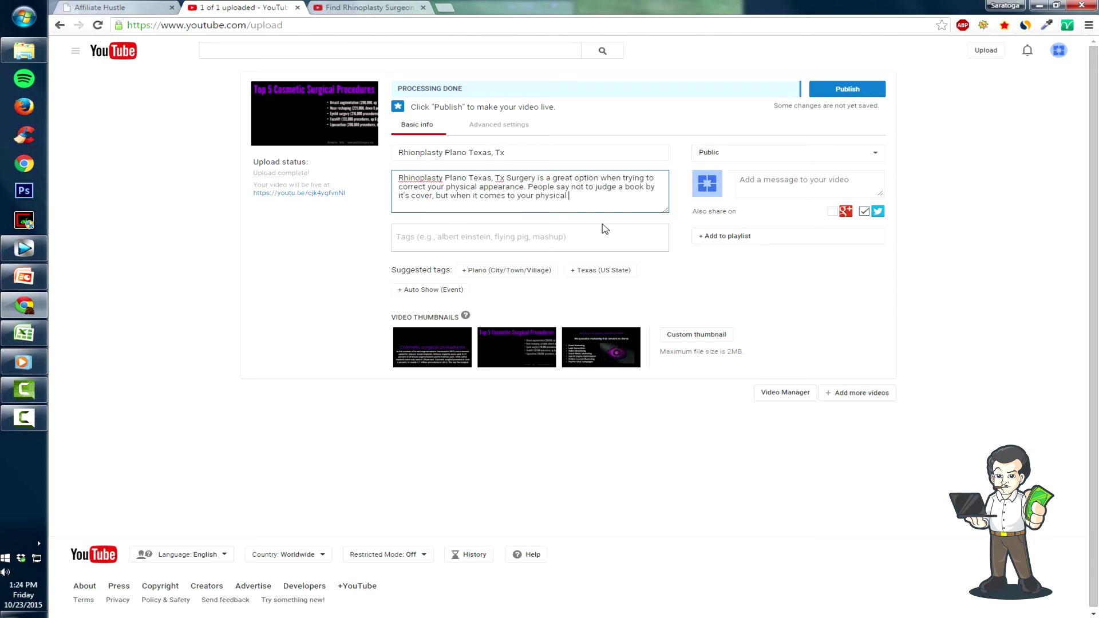
type("appearance,")
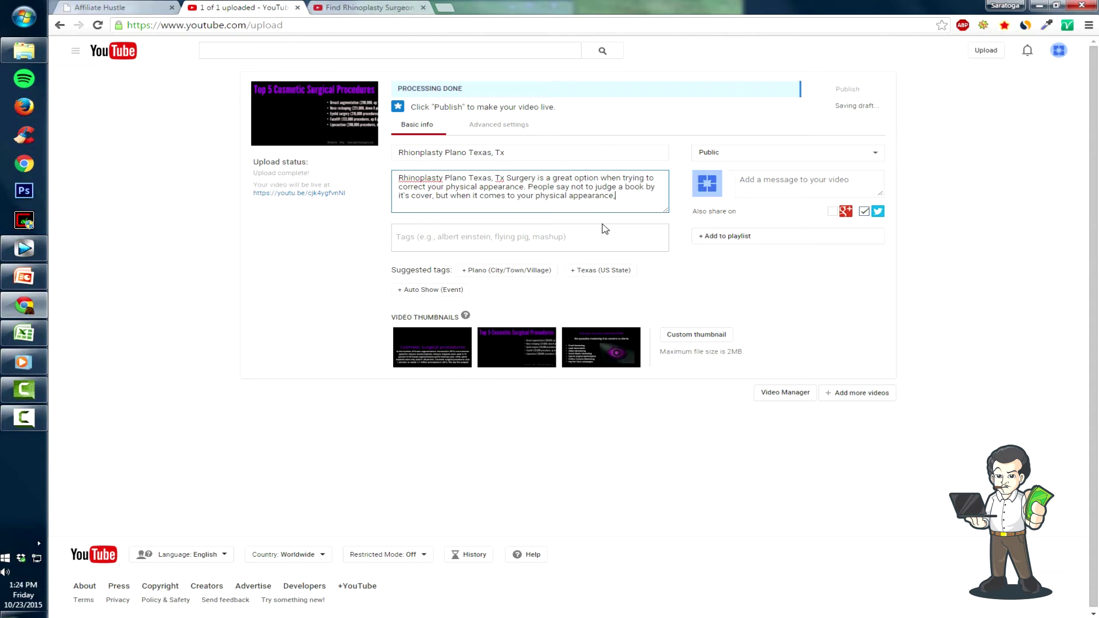
type(" we in fact are")
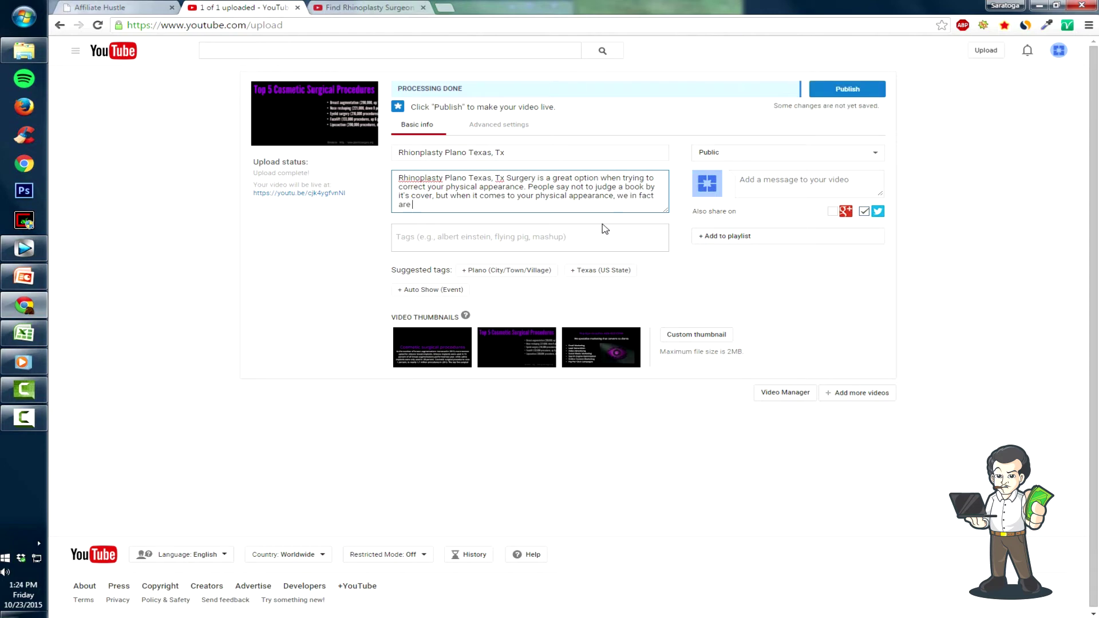
key("BackSpace")
key("BackSpace")
key("BackSpace")
key("BackSpace")
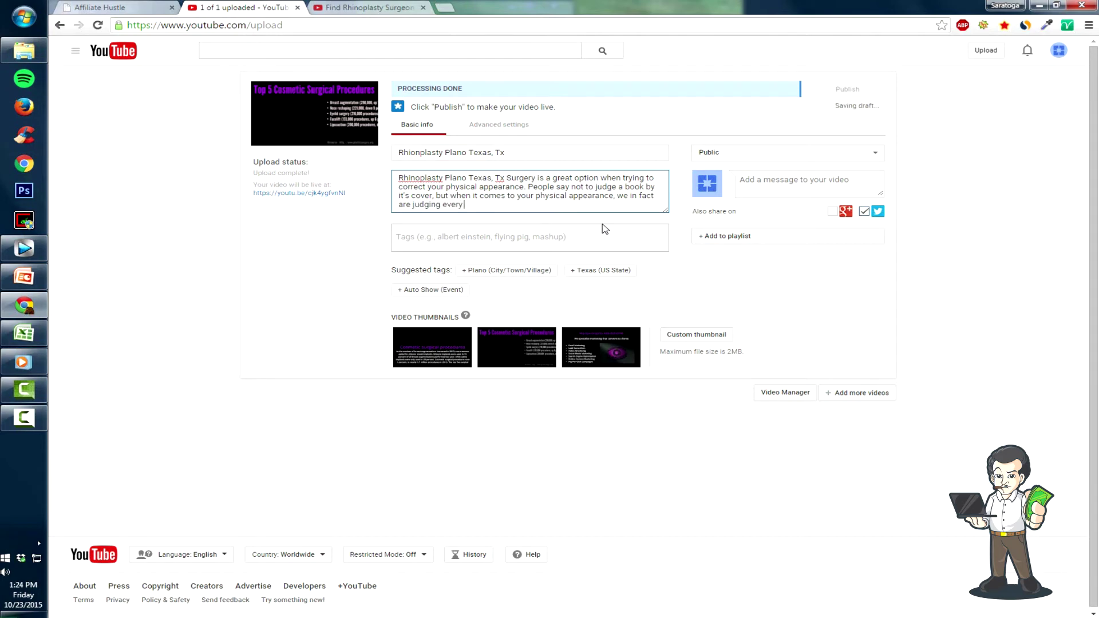
type("part.")
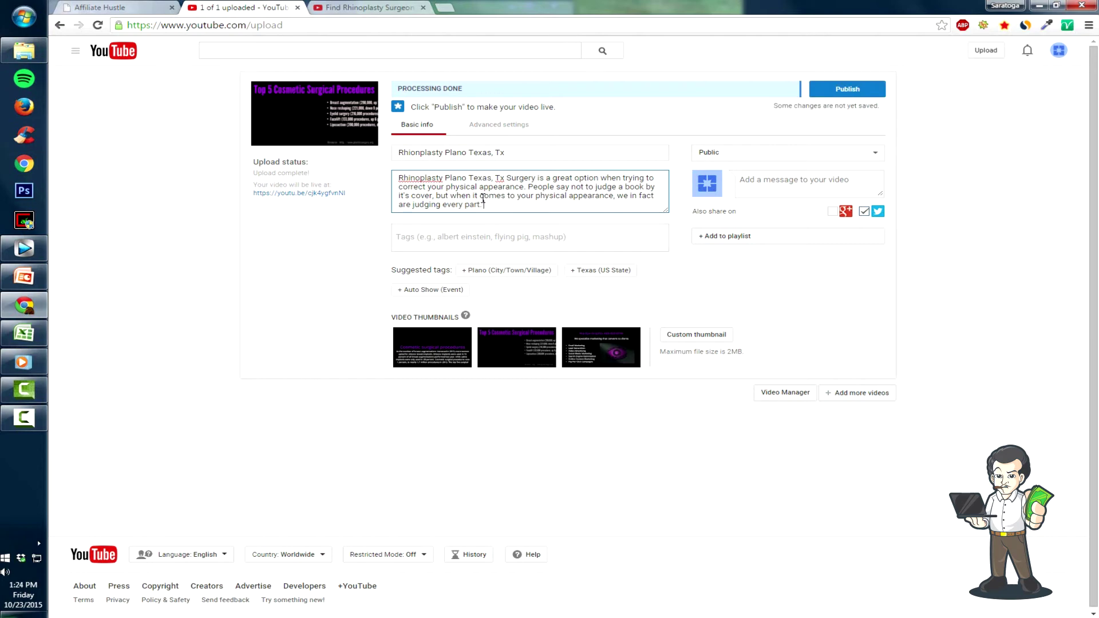
key("Return")
key("Return")
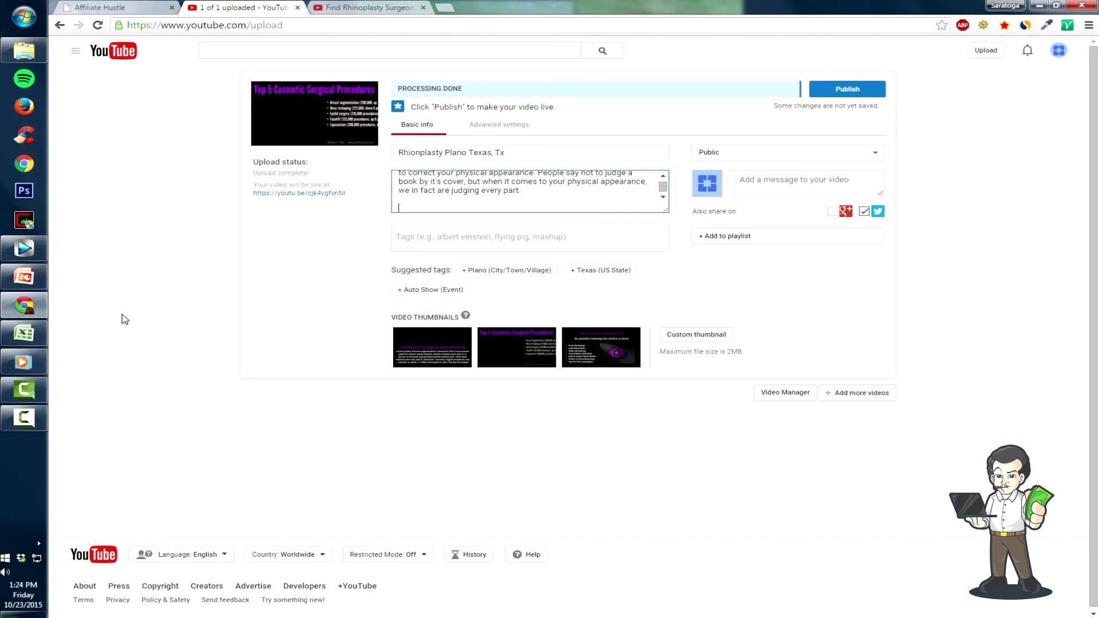
left_click(24, 277)
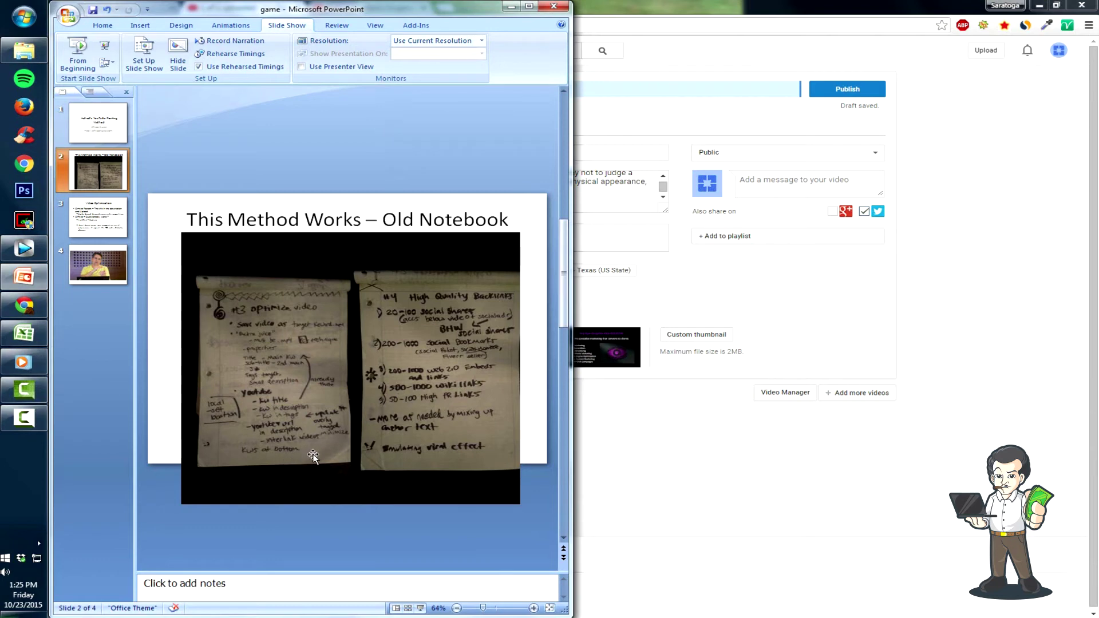
- Append an 'Extra useful stuff:' heading and a keyword line to the description
left_click(713, 294)
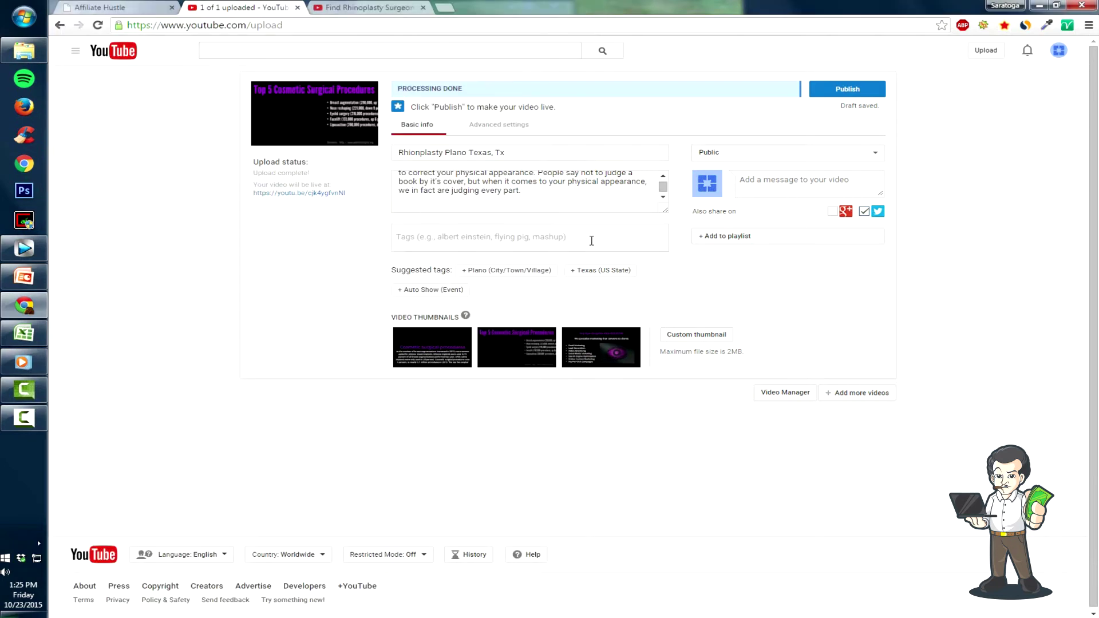
left_click(559, 212)
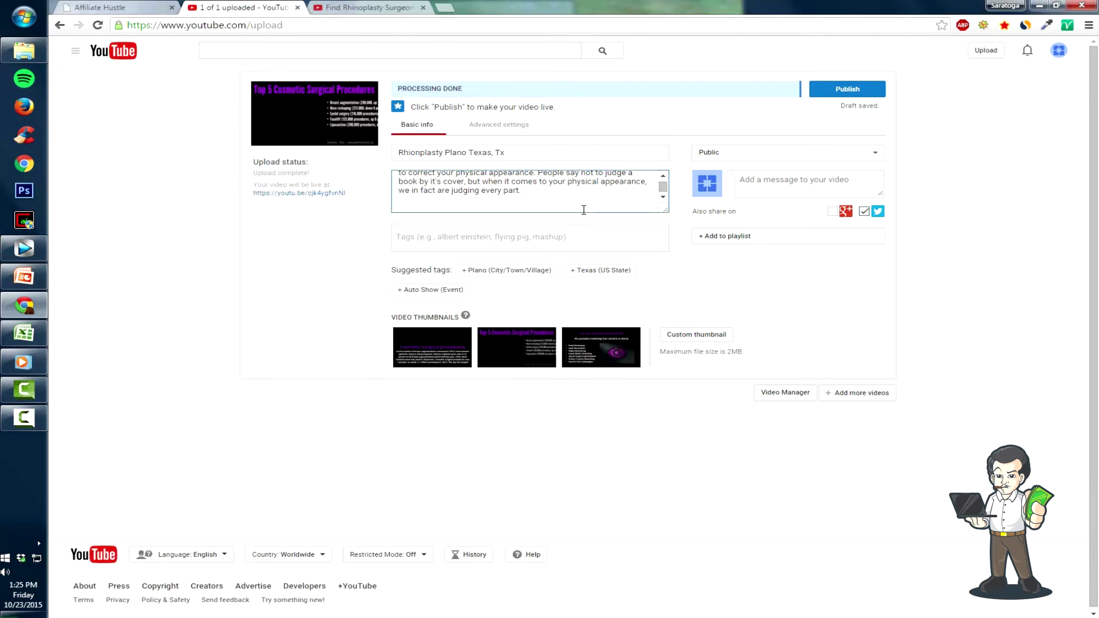
type("Extra useful stuff")
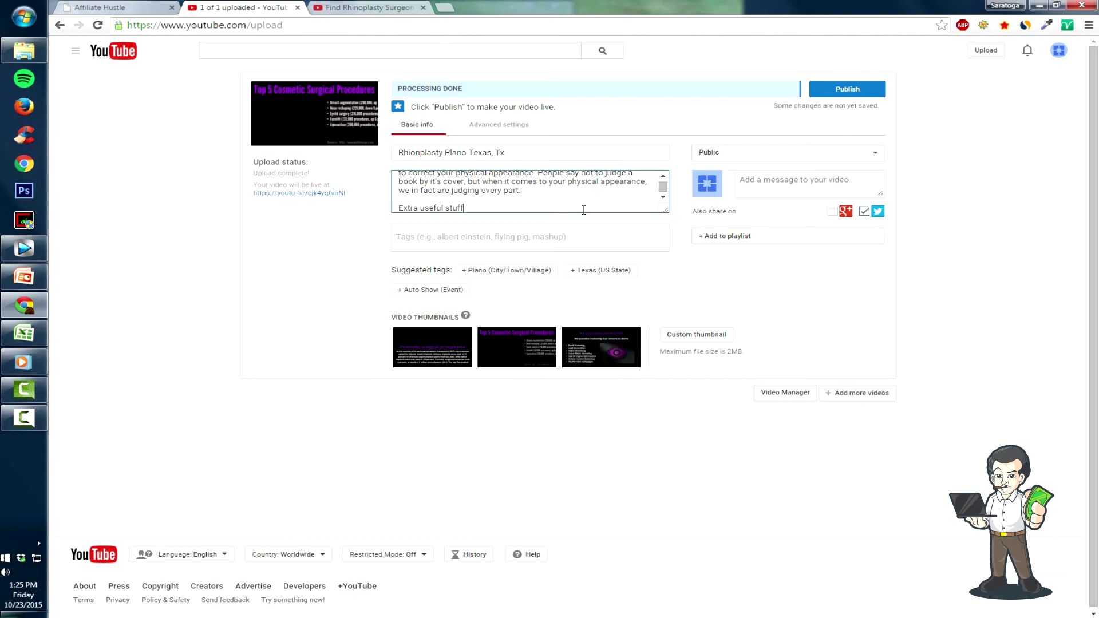
type(":")
key("Return")
type("Rhio")
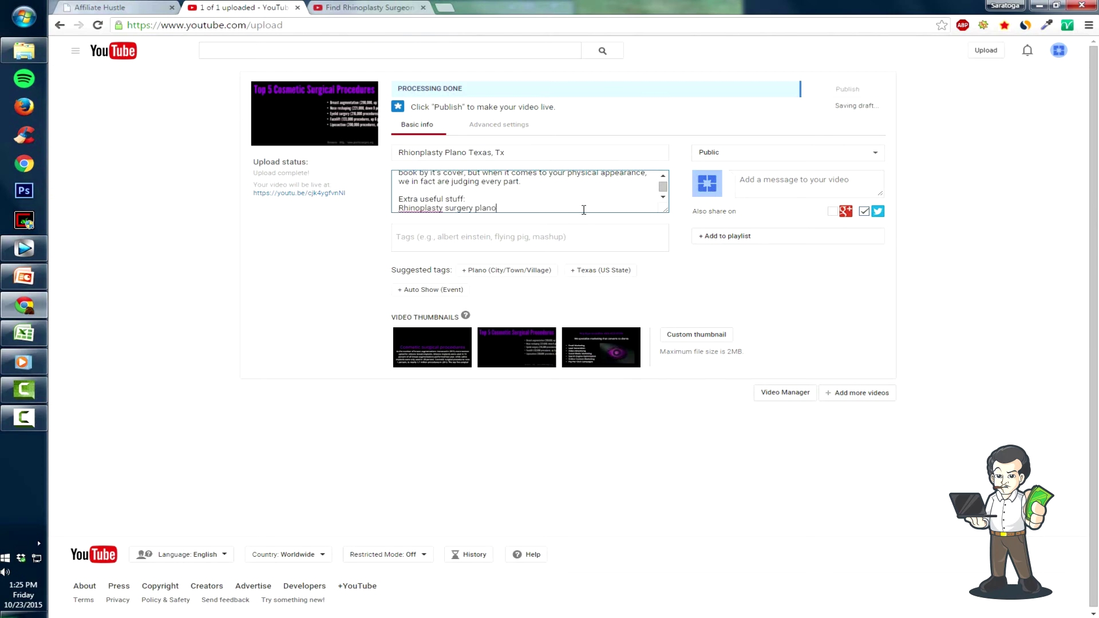
type("as, tx")
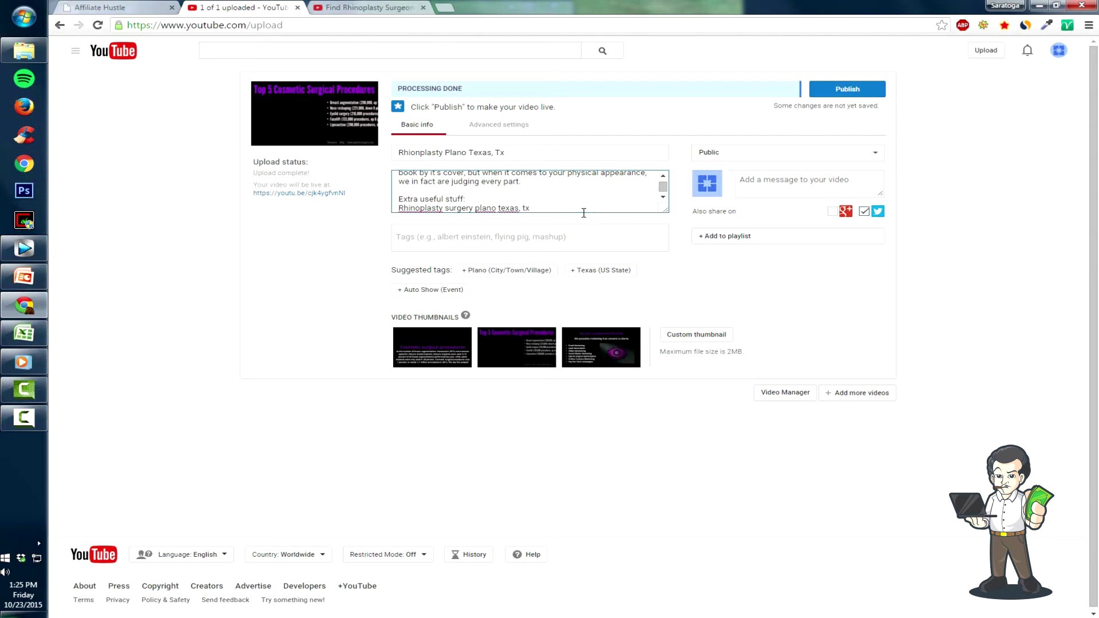
- Tag the video 'rhinoplasty plano texas' and 'tx' and choose the third thumbnail
left_click(531, 233)
type("rh")
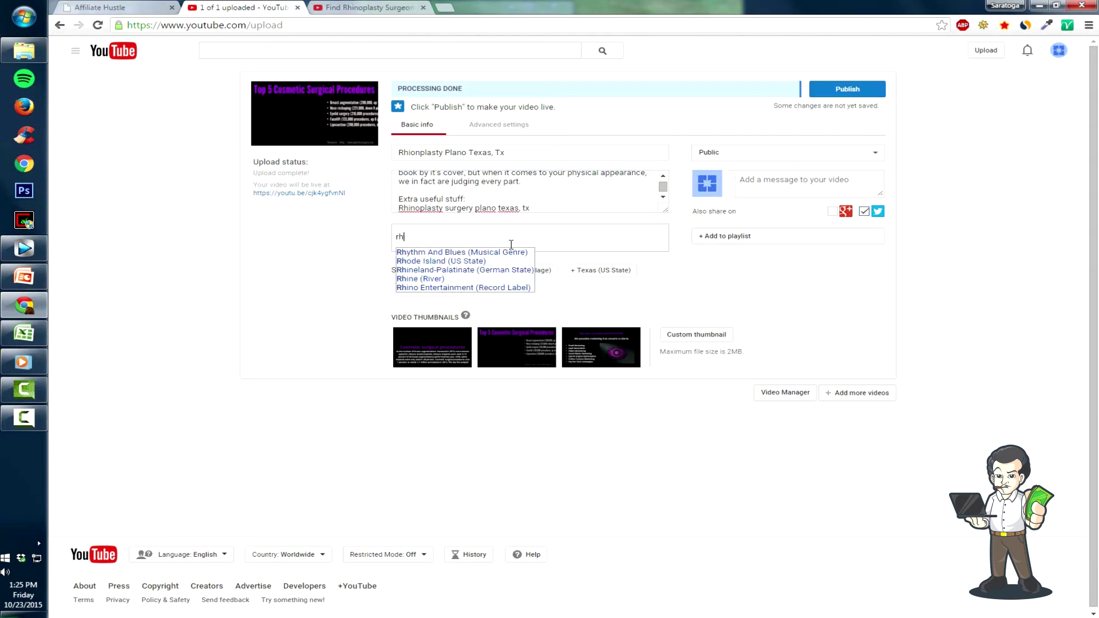
type("inoplasty ")
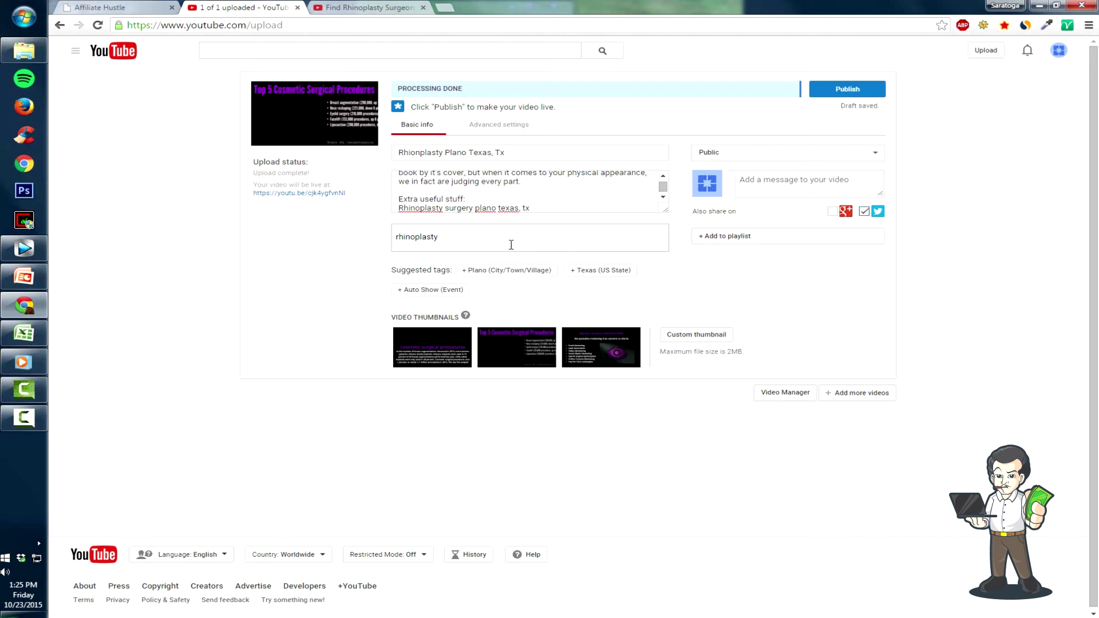
type("plano texas,tx,")
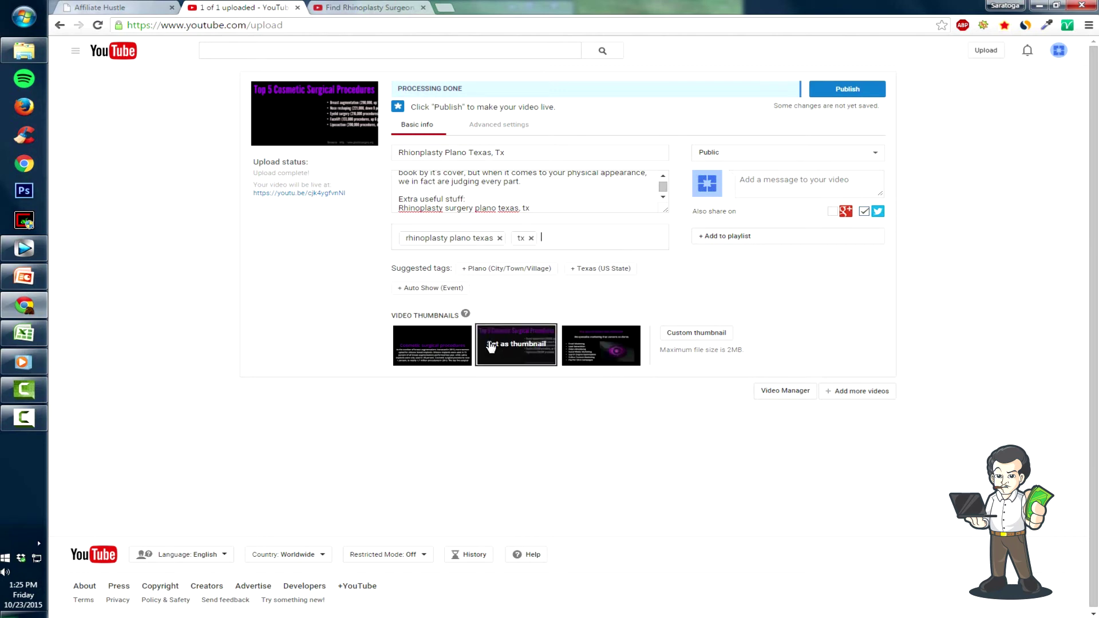
left_click(614, 348)
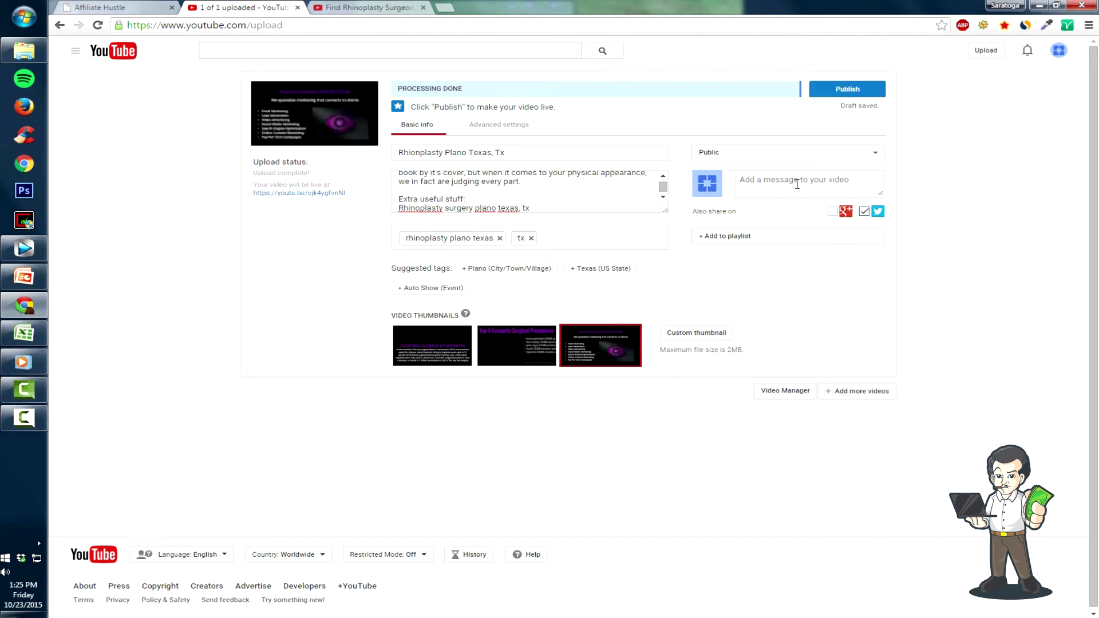
left_click(512, 124)
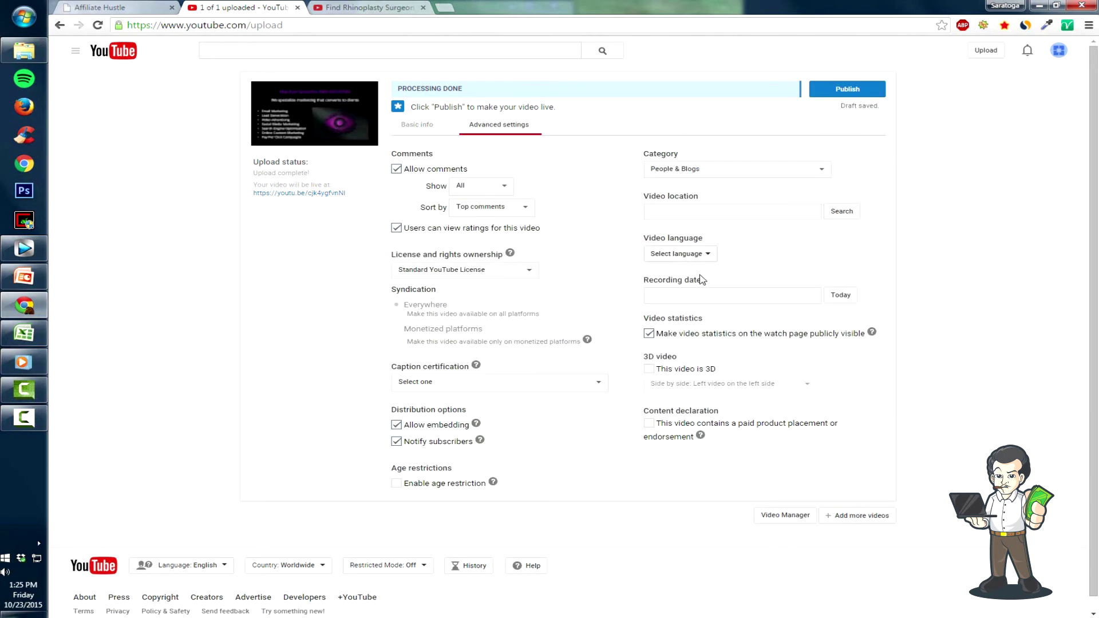
- Set the recording date to today (October 23, 2015) and the location to Plano, Texas, keeping comments on
left_click(849, 298)
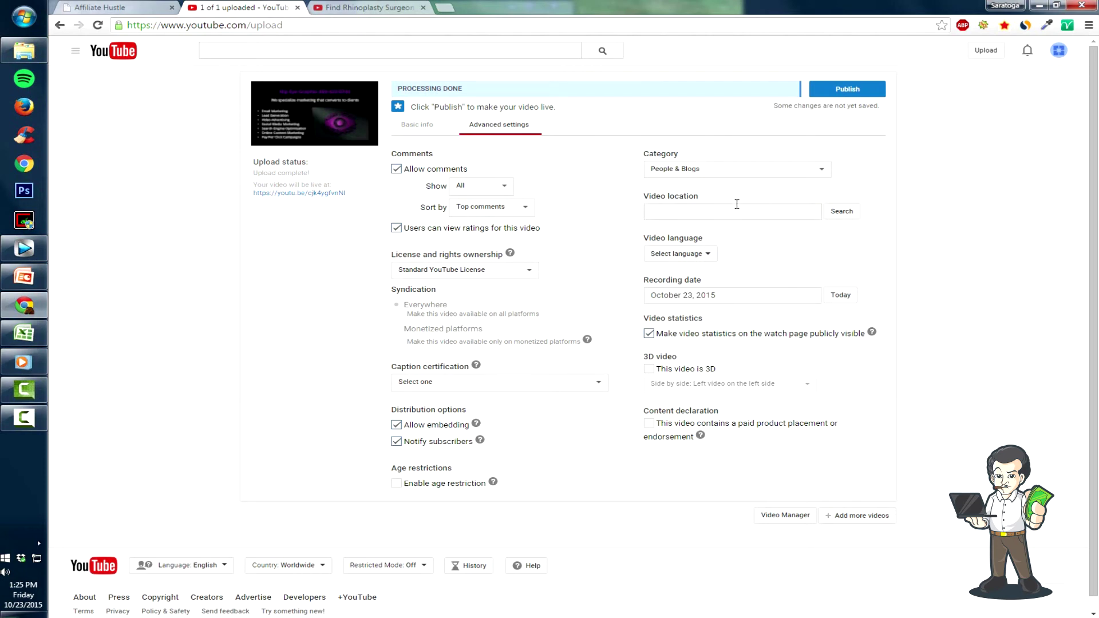
left_click(783, 211)
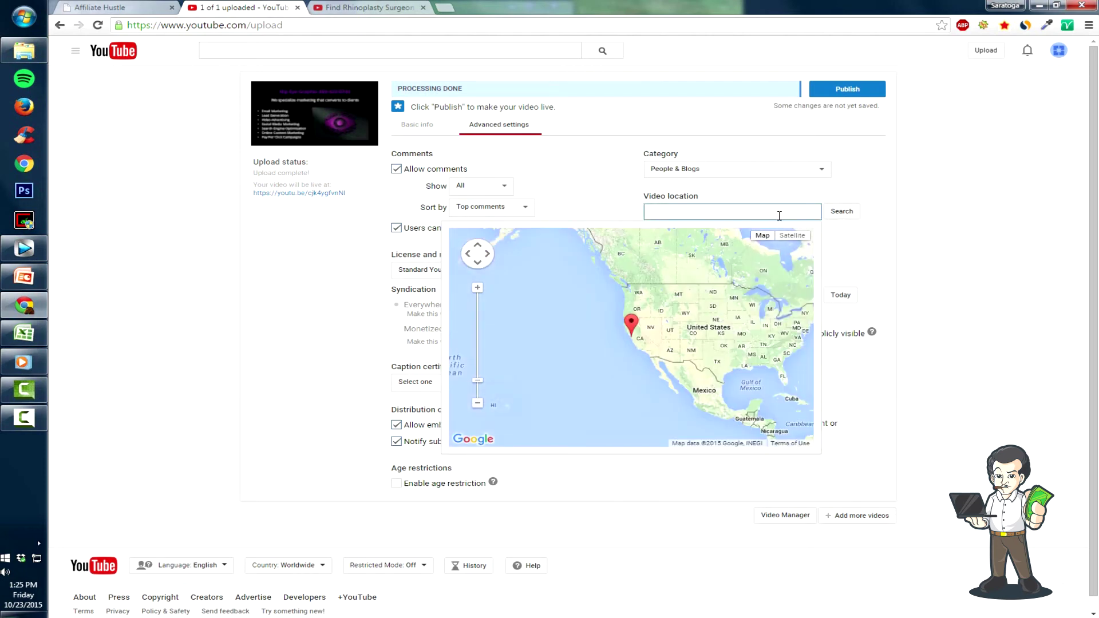
type("texas")
left_click_drag(631, 331, 718, 353)
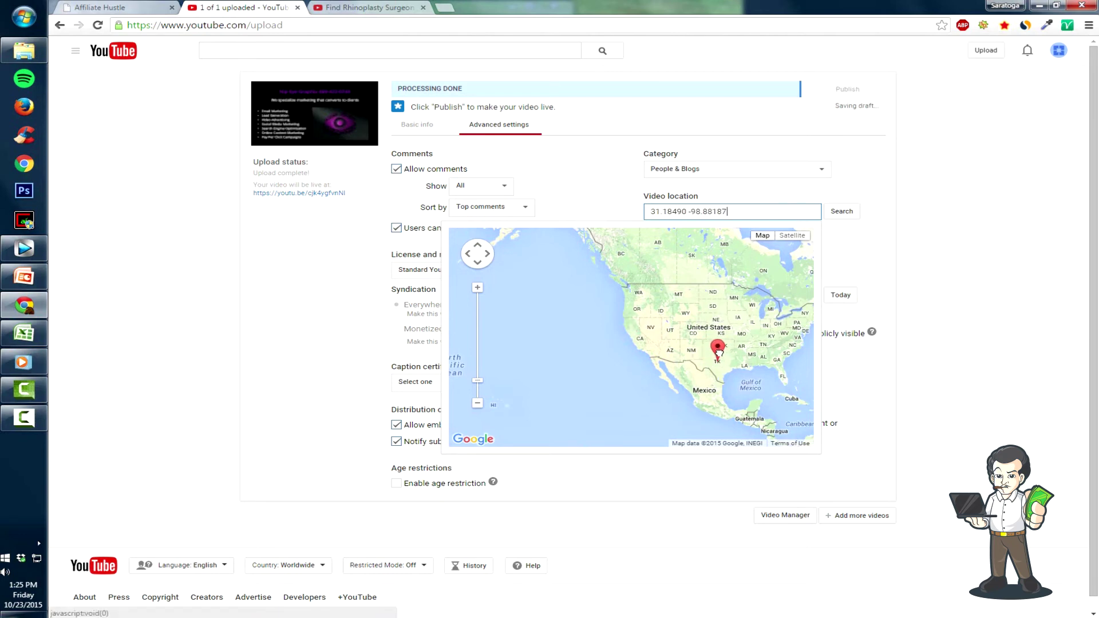
left_click_drag(727, 211, 472, 214)
type("Plano")
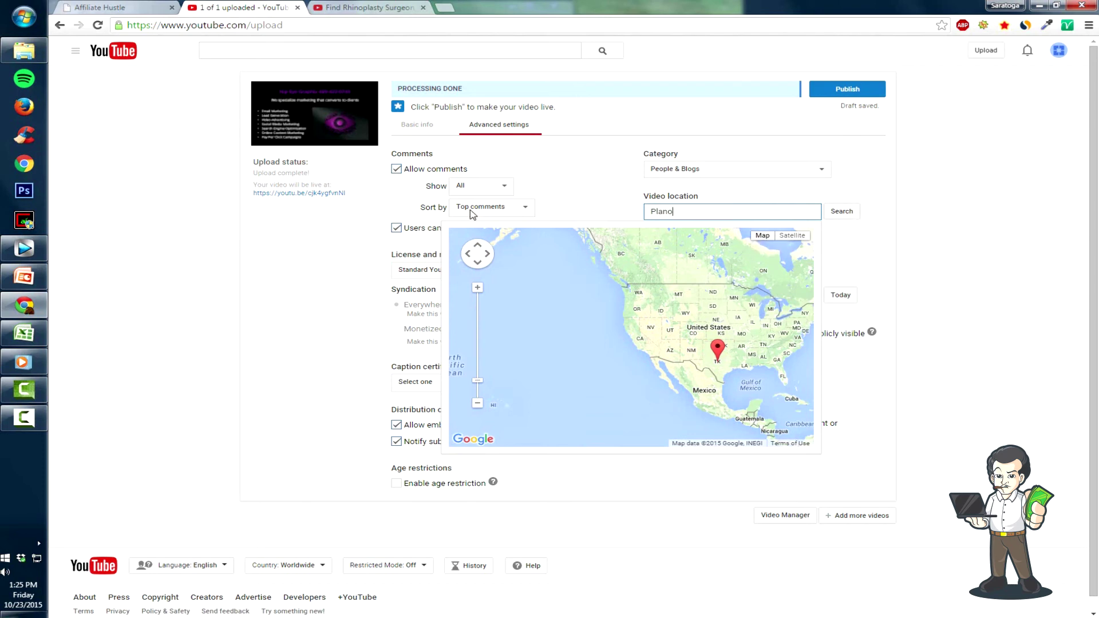
type(", Texas")
left_click(838, 213)
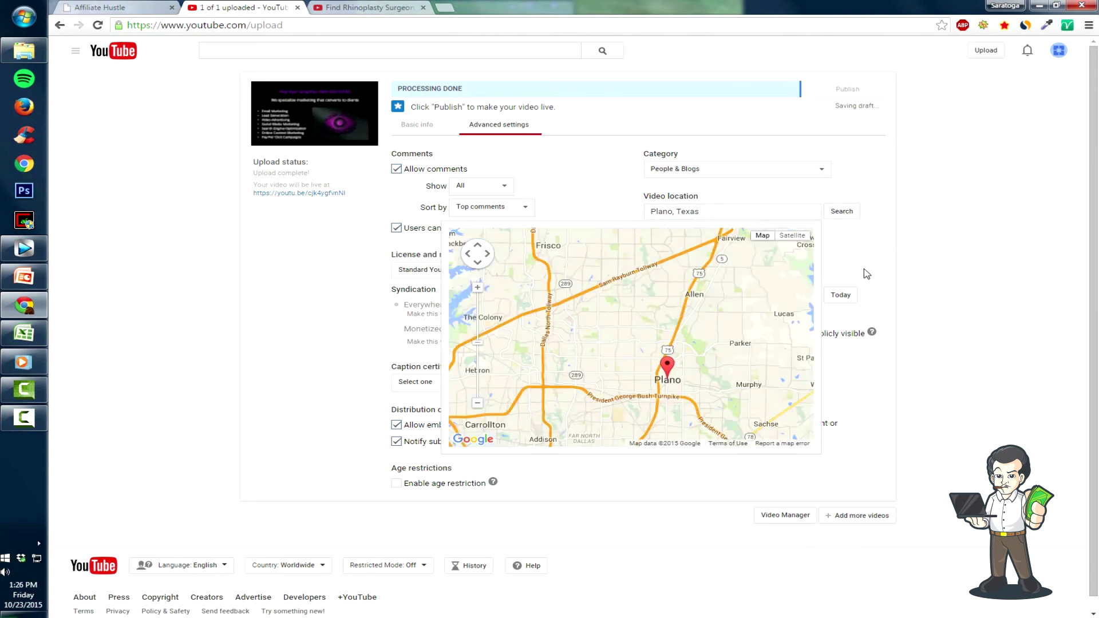
left_click(899, 449)
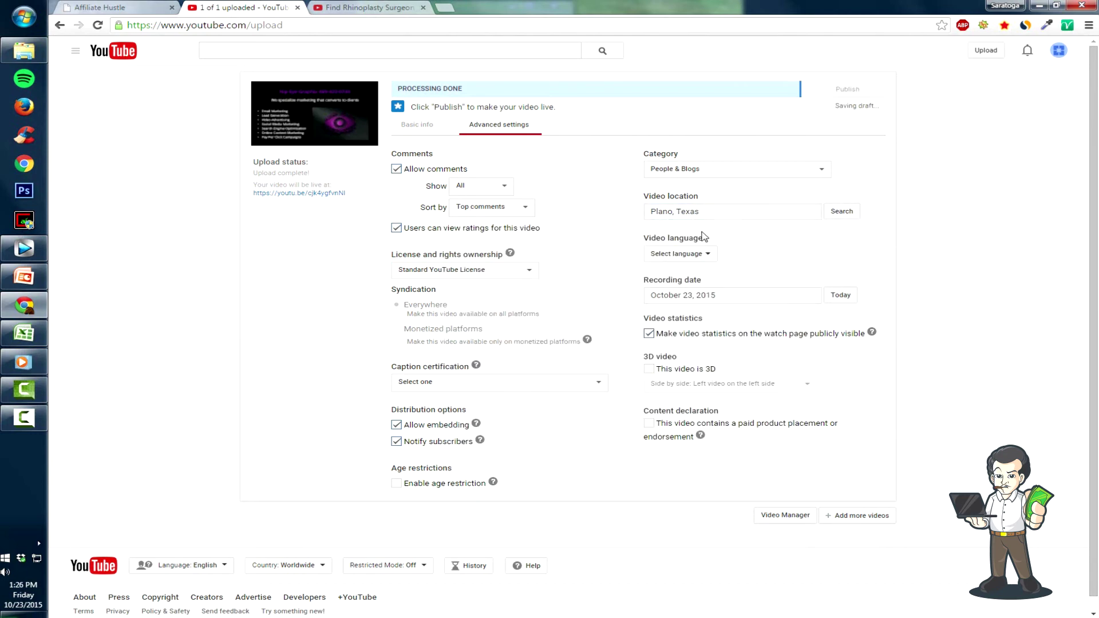
left_click(439, 170)
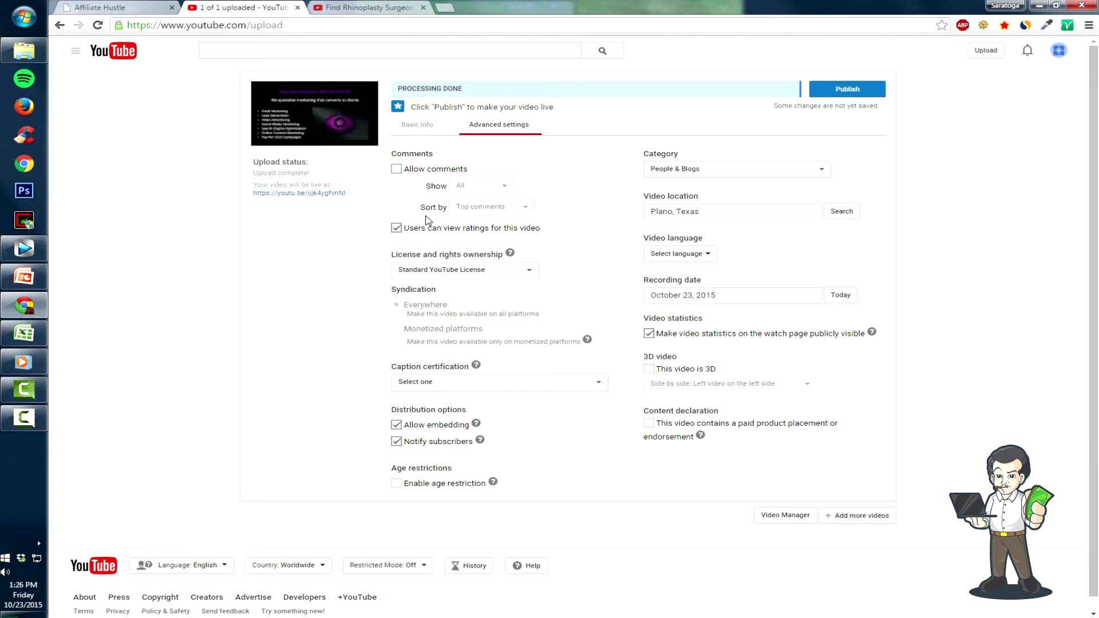
left_click(434, 169)
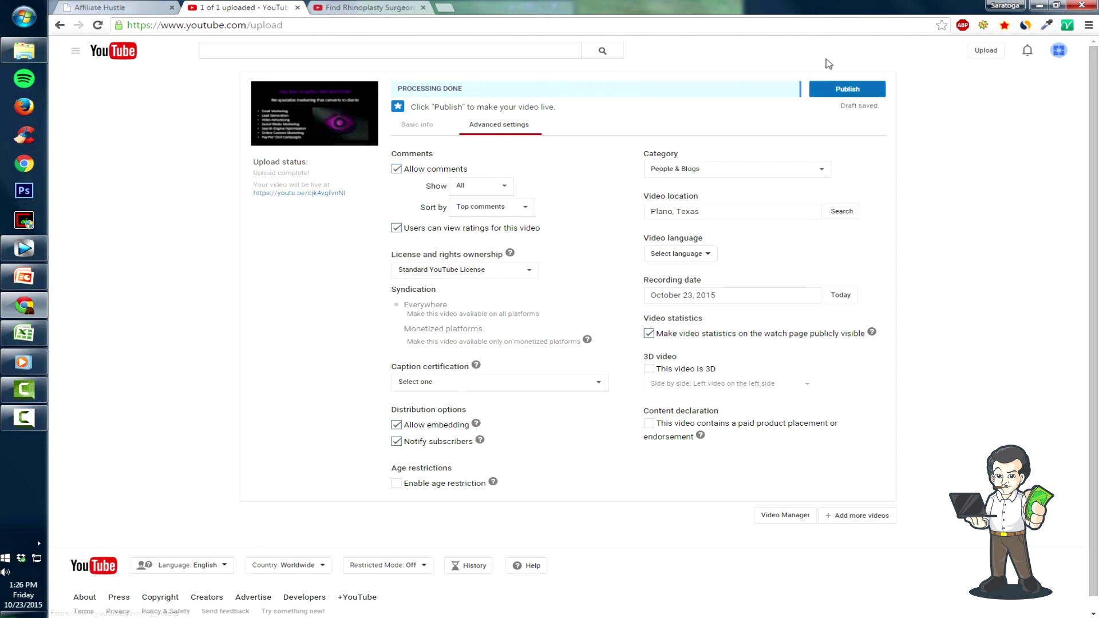
- Publish the video and open a private browsing window snapped to the right
left_click(848, 89)
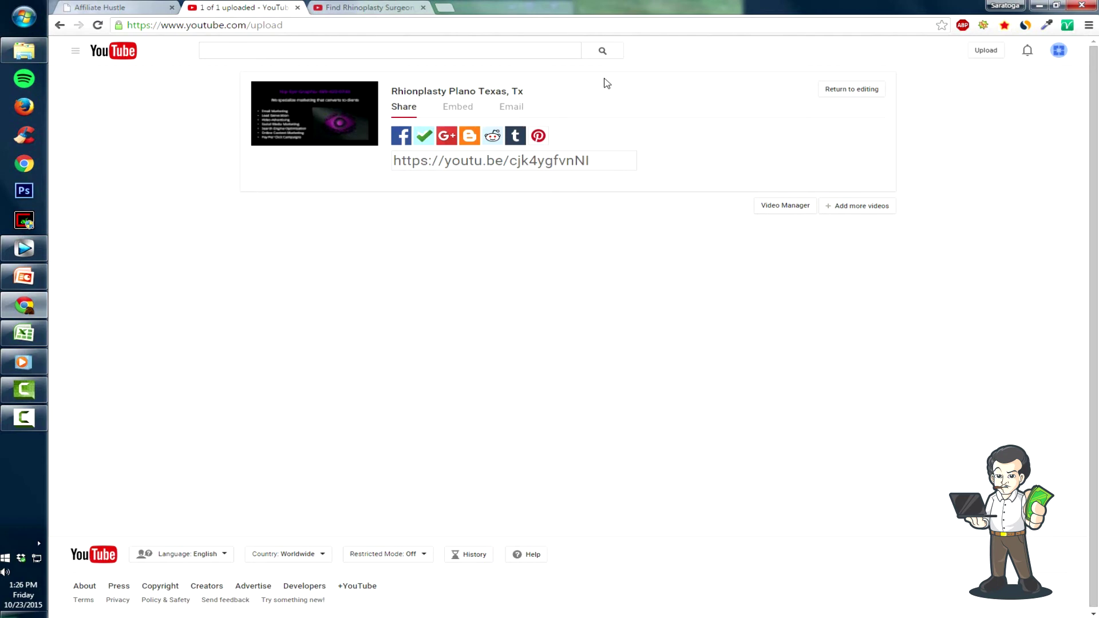
key("ctrl+shift+n")
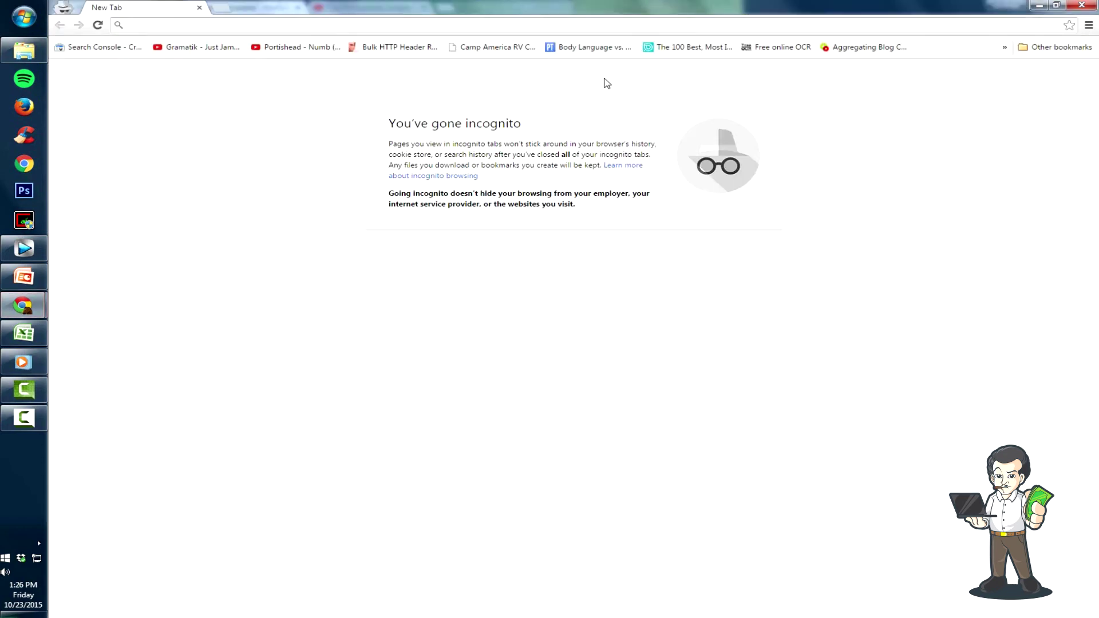
key("super+Right")
- Correct the title to 'Rhinoplasty Plano Texas, Tx', save, and view the competitor's Plano video
left_click(518, 77)
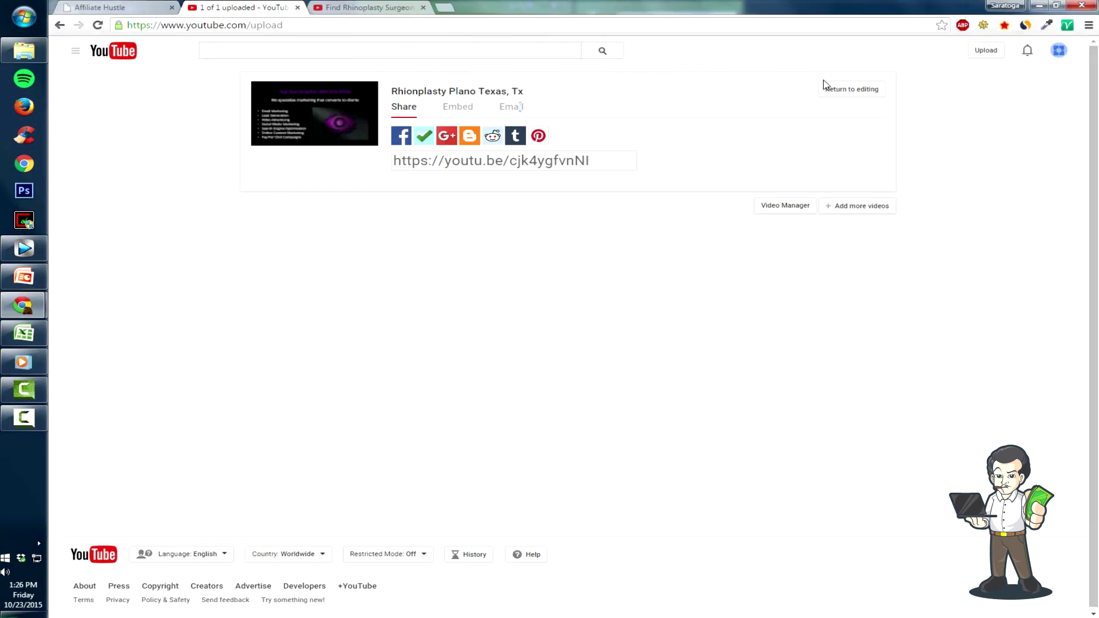
left_click(430, 190)
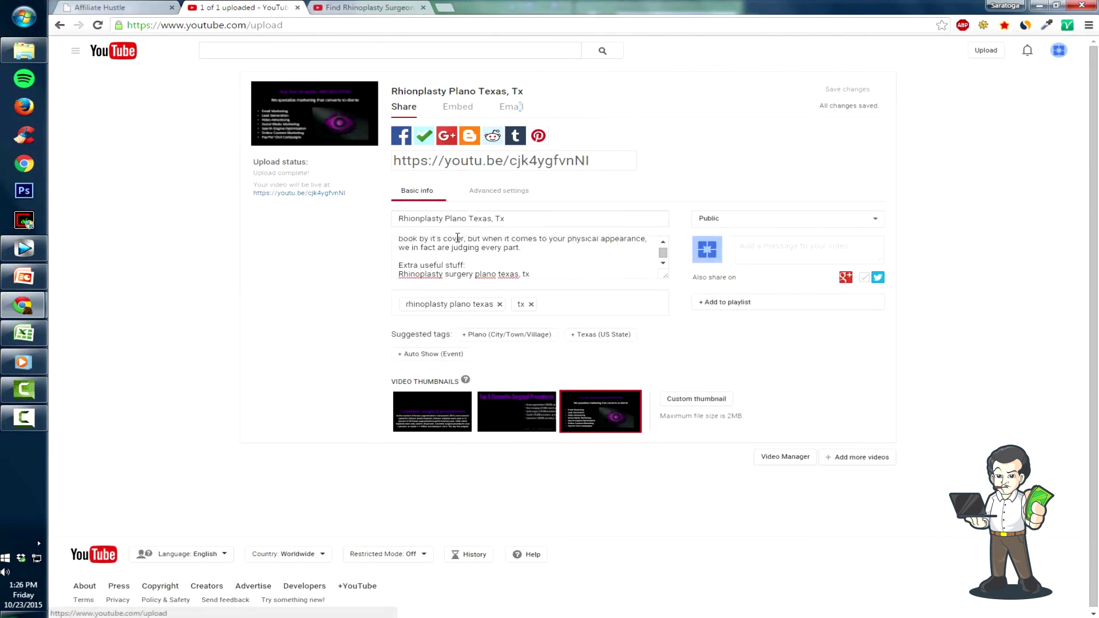
left_click(425, 218)
key("BackSpace")
key("BackSpace")
type("in")
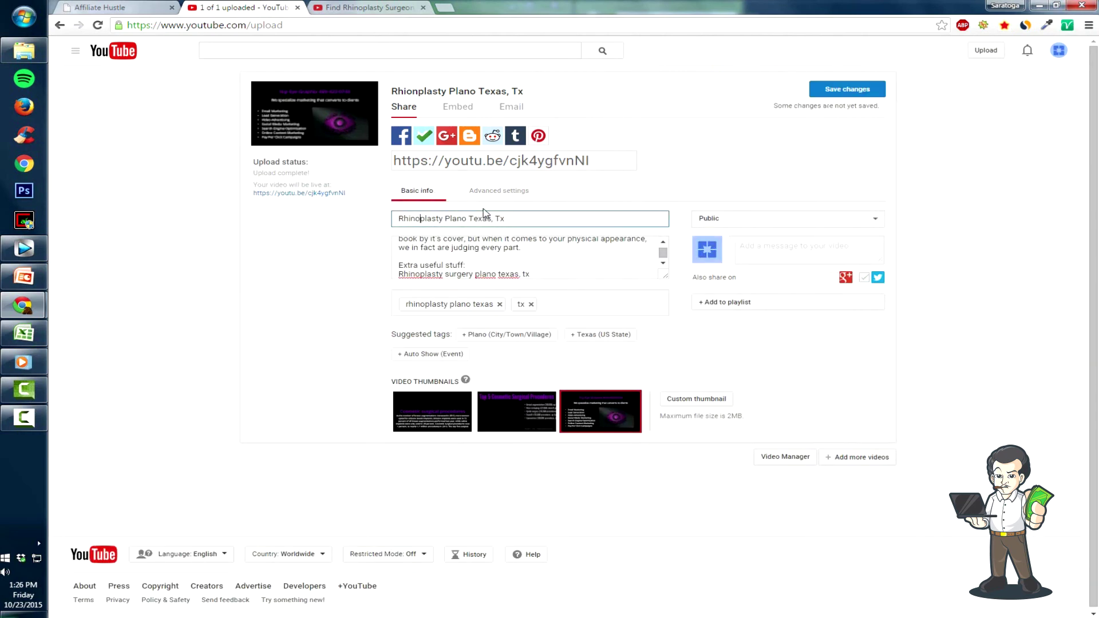
left_click(847, 90)
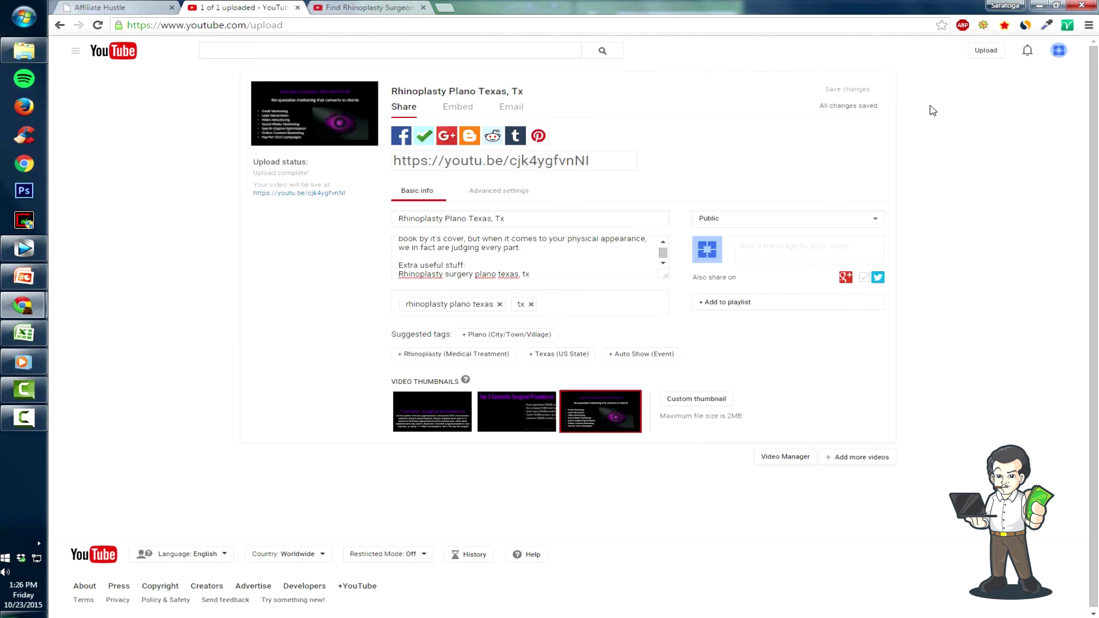
left_click(404, 7)
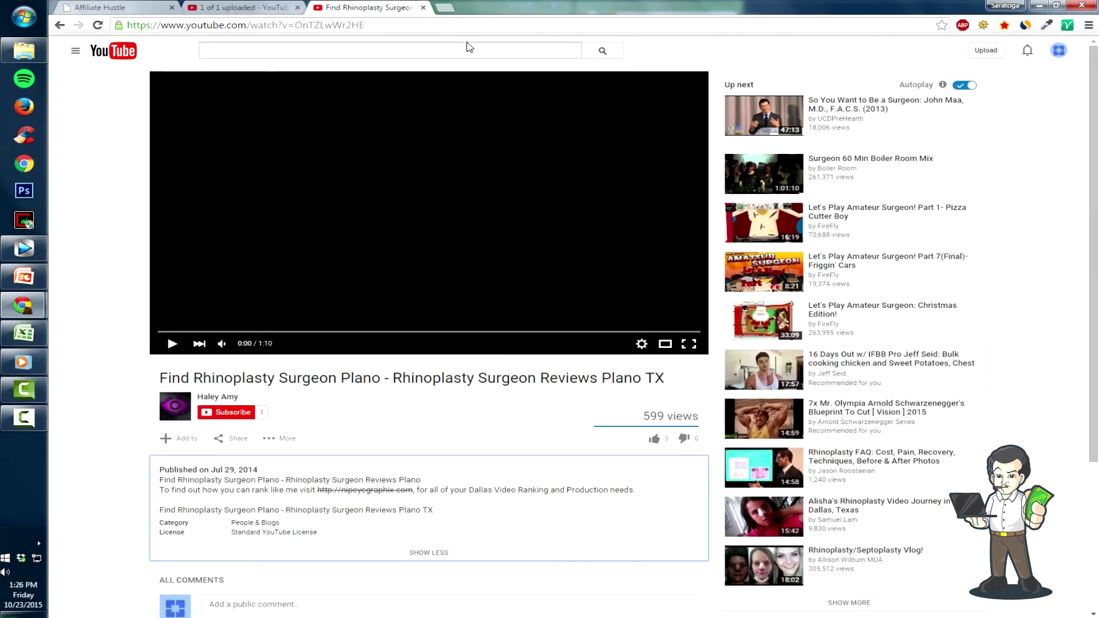
- In a new private window, search Google for 'rhinoplasty plano texas'
key("ctrl+shift+n")
type("youtube.co")
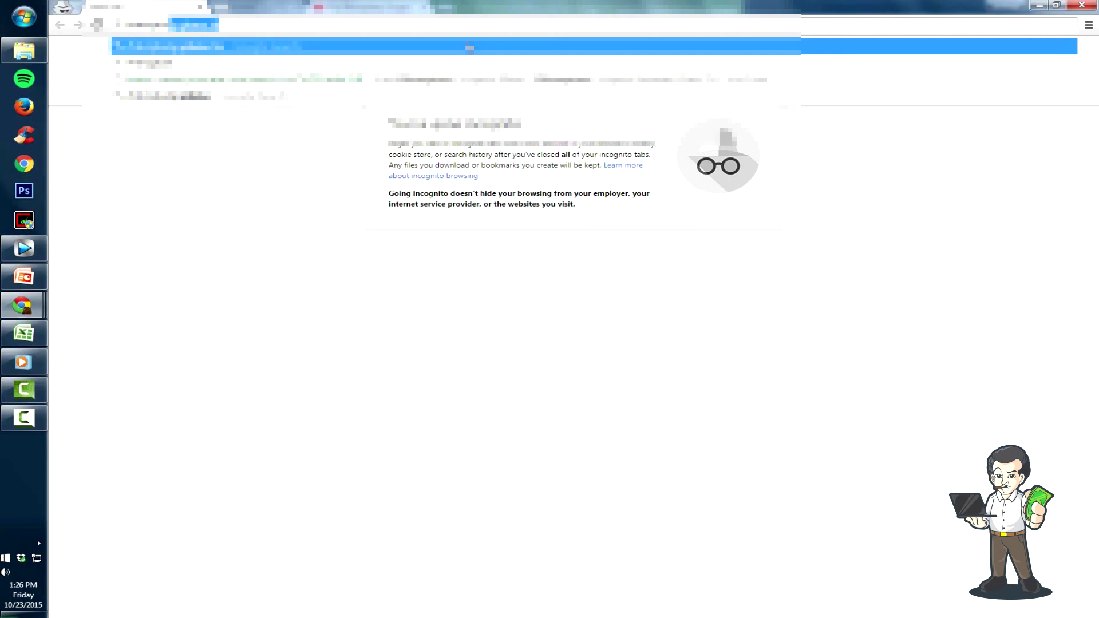
type("lano tx")
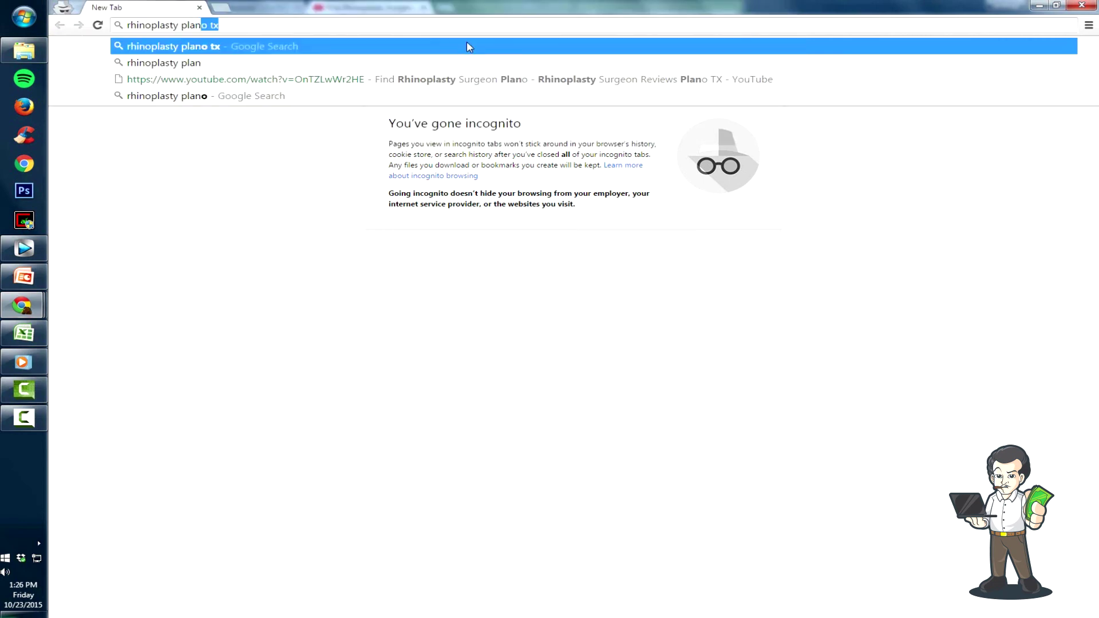
key("Return")
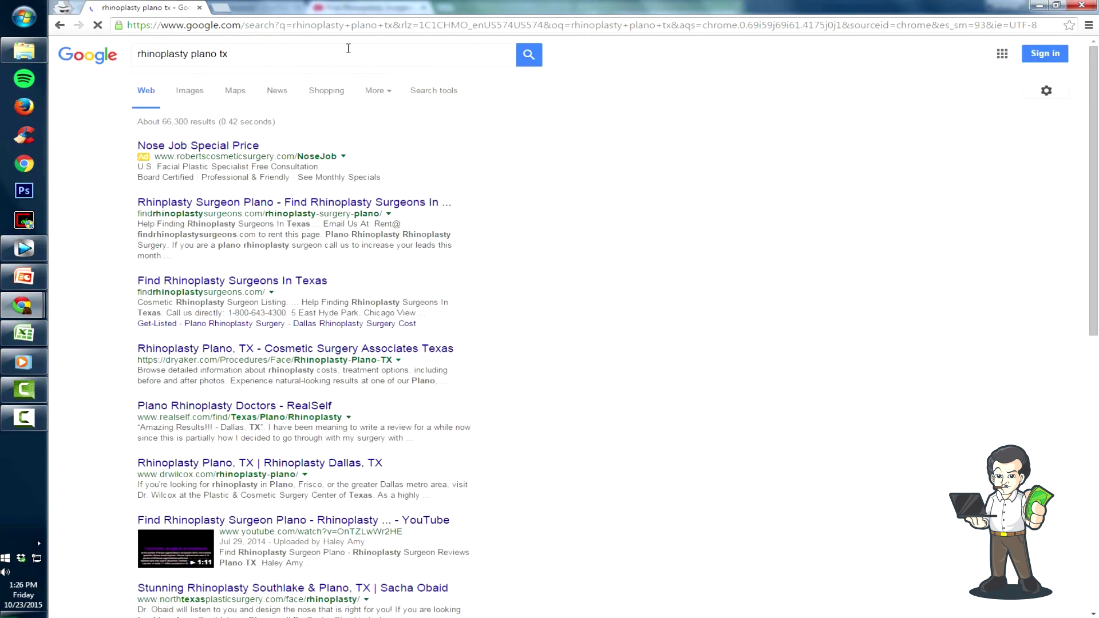
left_click(347, 48)
key("BackSpace")
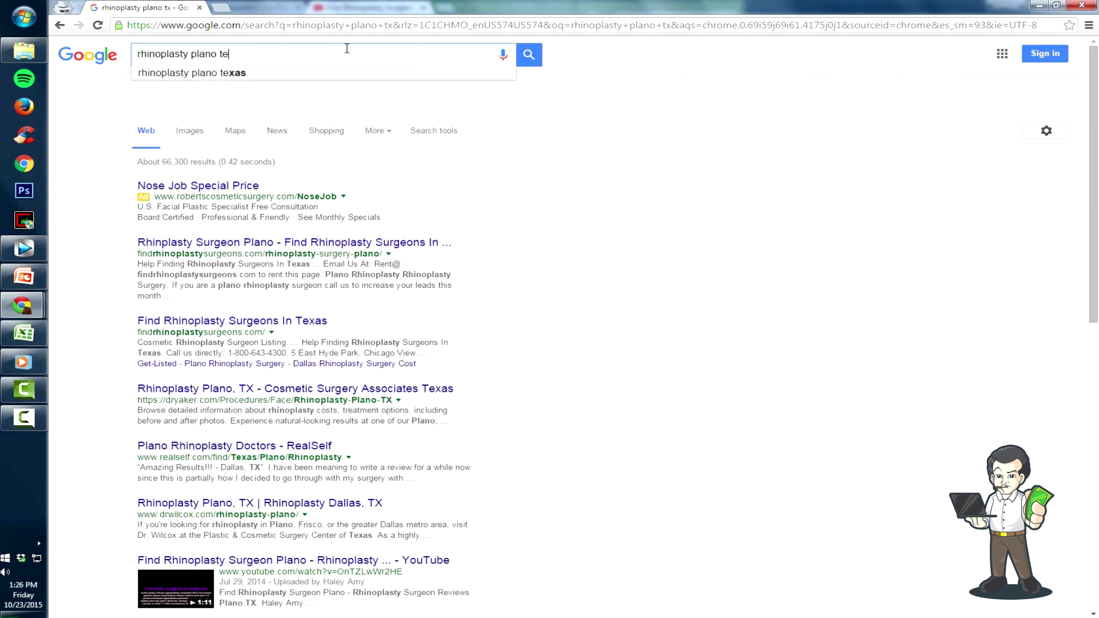
type("exas")
key("Return")
- Check Google result pages 2 through 4 for the video
scroll(319, 293, "down", 6)
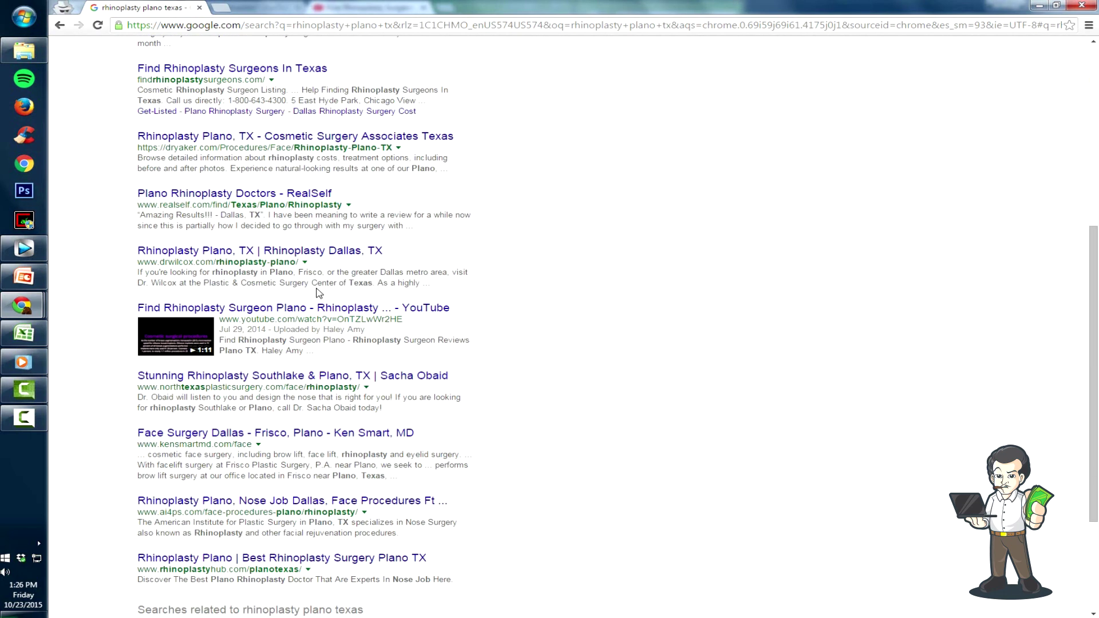
scroll(423, 355, "down", 3)
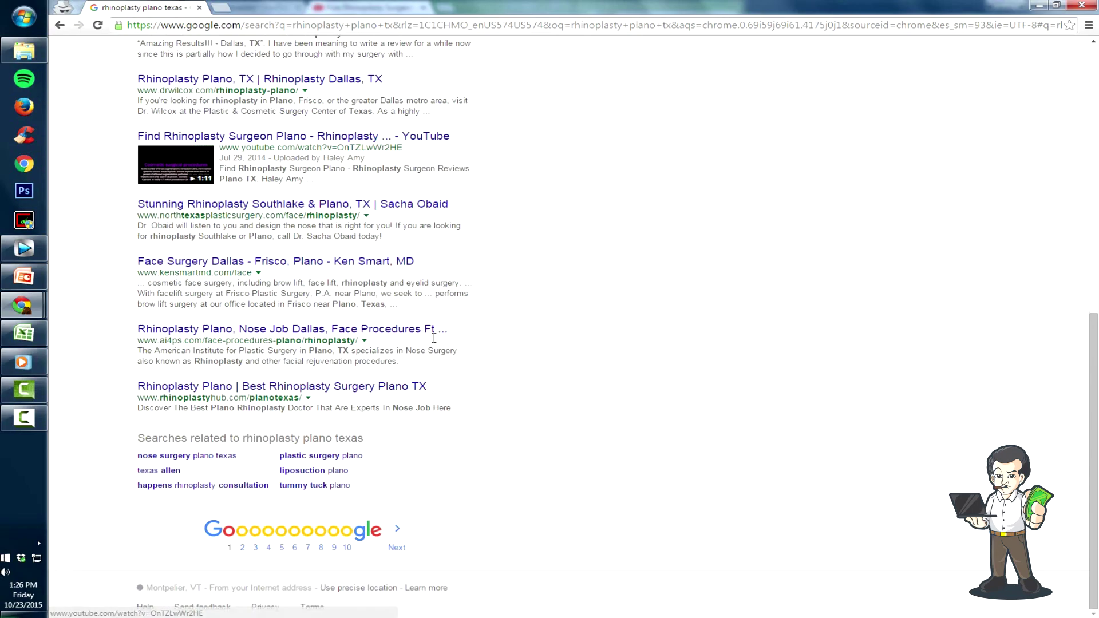
left_click(385, 532)
scroll(522, 326, "down", 15)
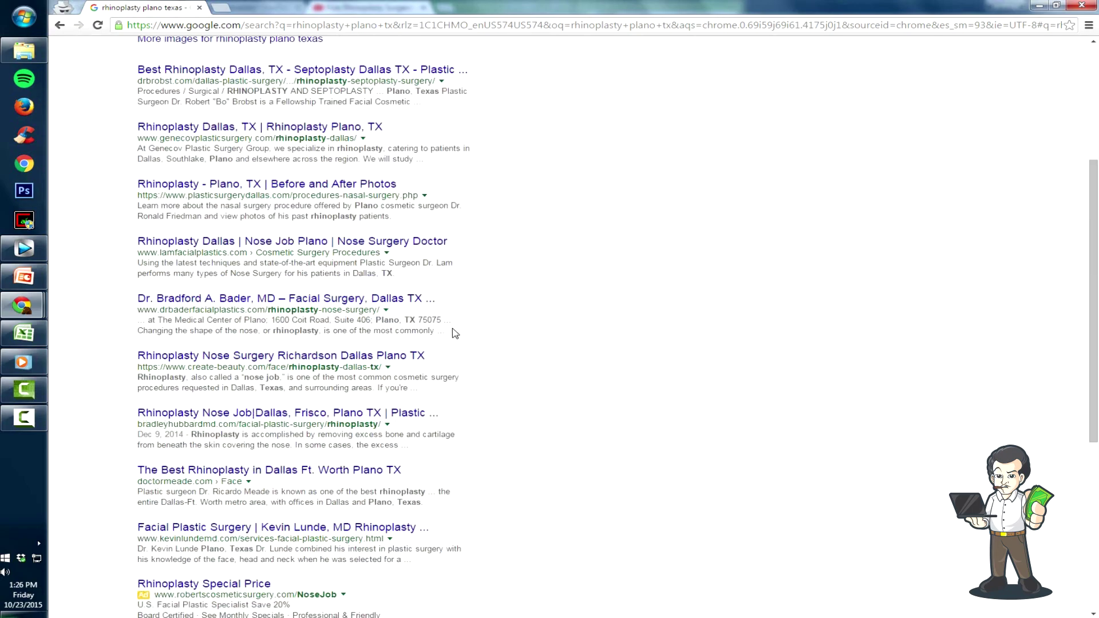
left_click(413, 547)
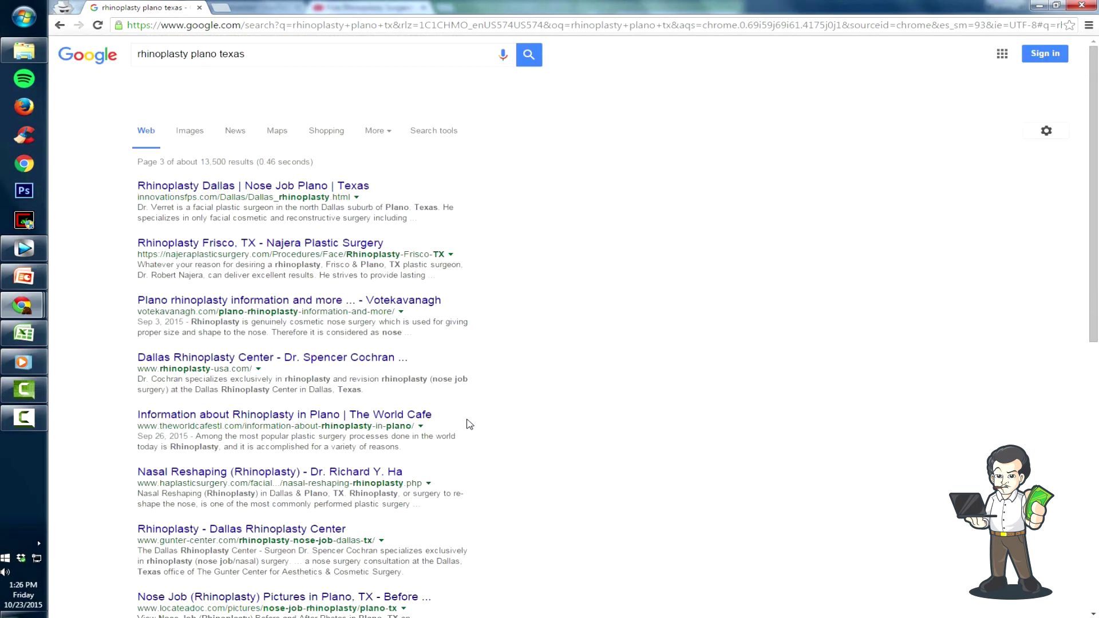
scroll(425, 461, "down", 5)
scroll(425, 462, "down", 5)
left_click(415, 544)
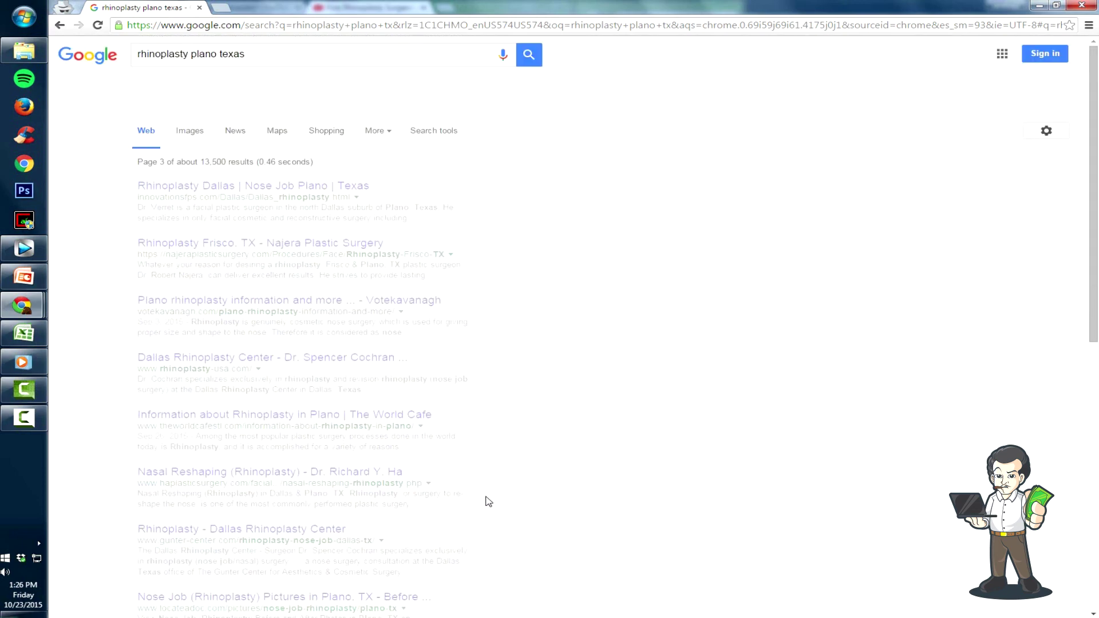
- Check result pages 5 and 6, return to page 1, and select the search query
scroll(478, 495, "down", 6)
left_click(411, 554)
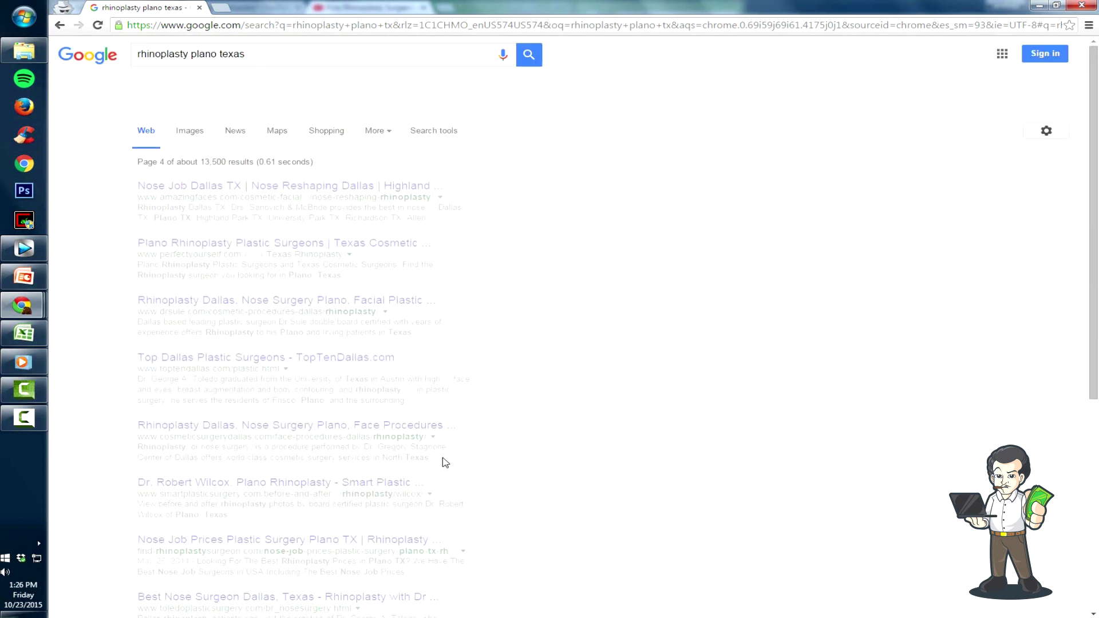
scroll(413, 462, "down", 6)
left_click(416, 541)
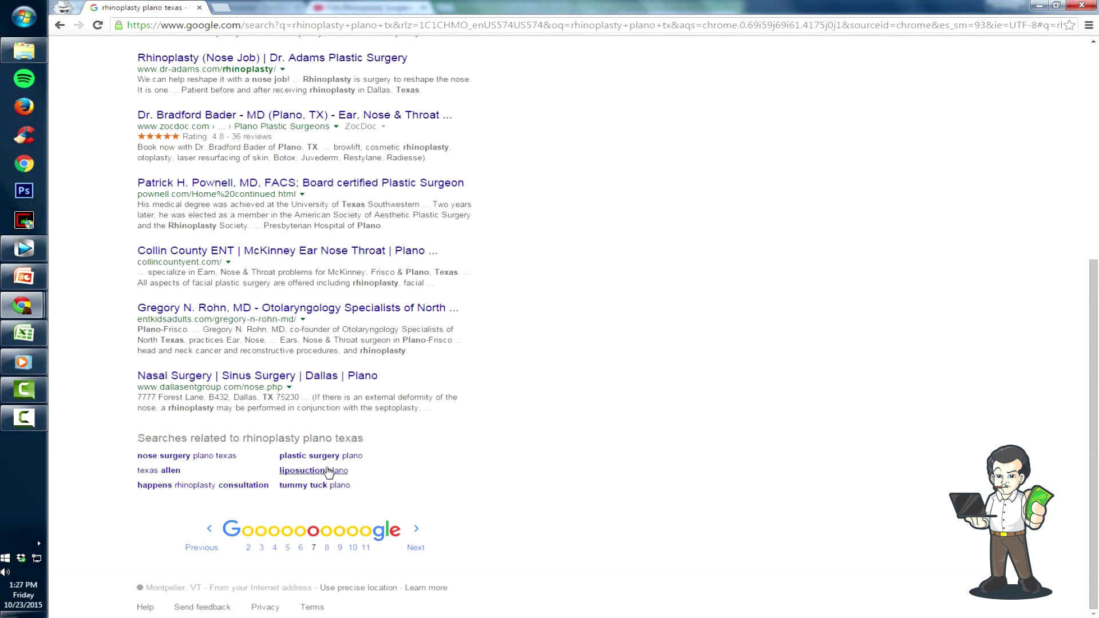
left_click(235, 551)
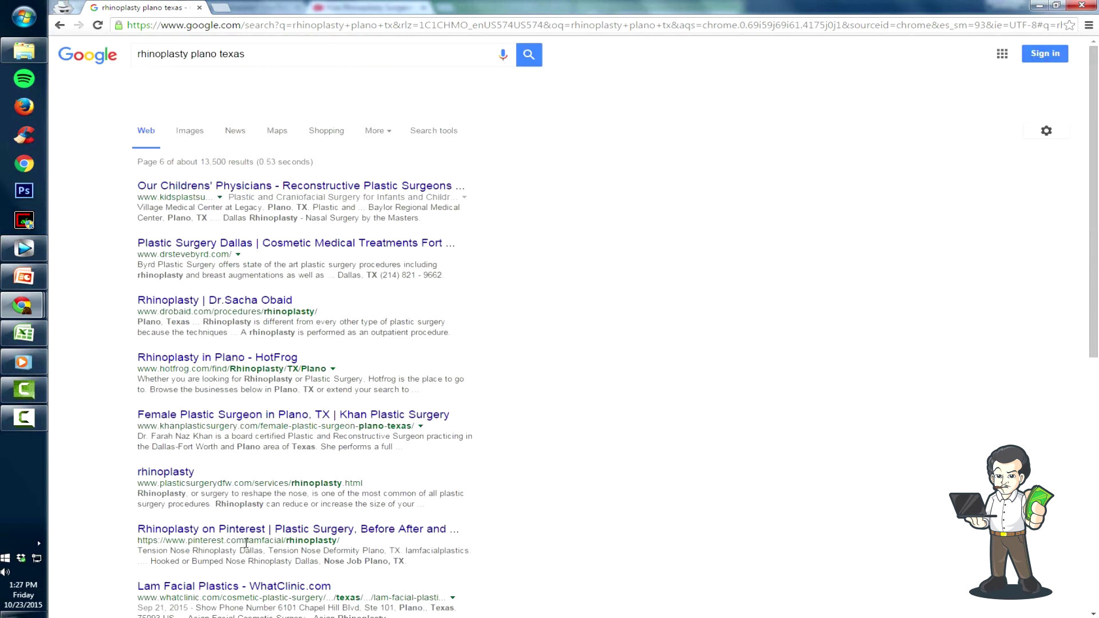
scroll(259, 538, "down", 6)
left_click(256, 545)
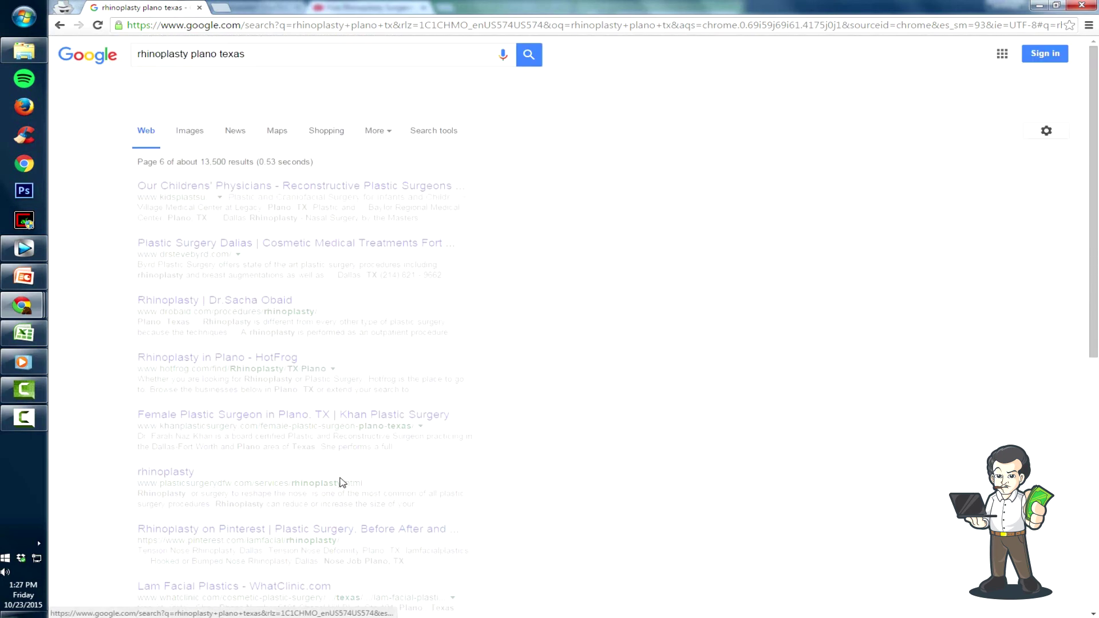
scroll(452, 464, "down", 1)
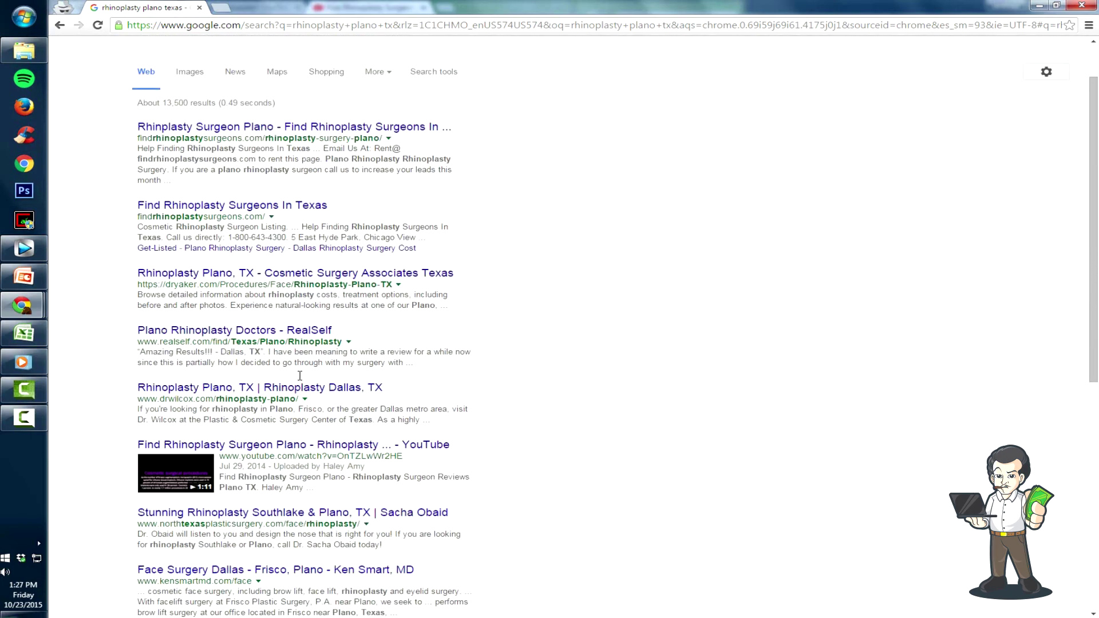
scroll(337, 452, "up", 1)
left_click(271, 55)
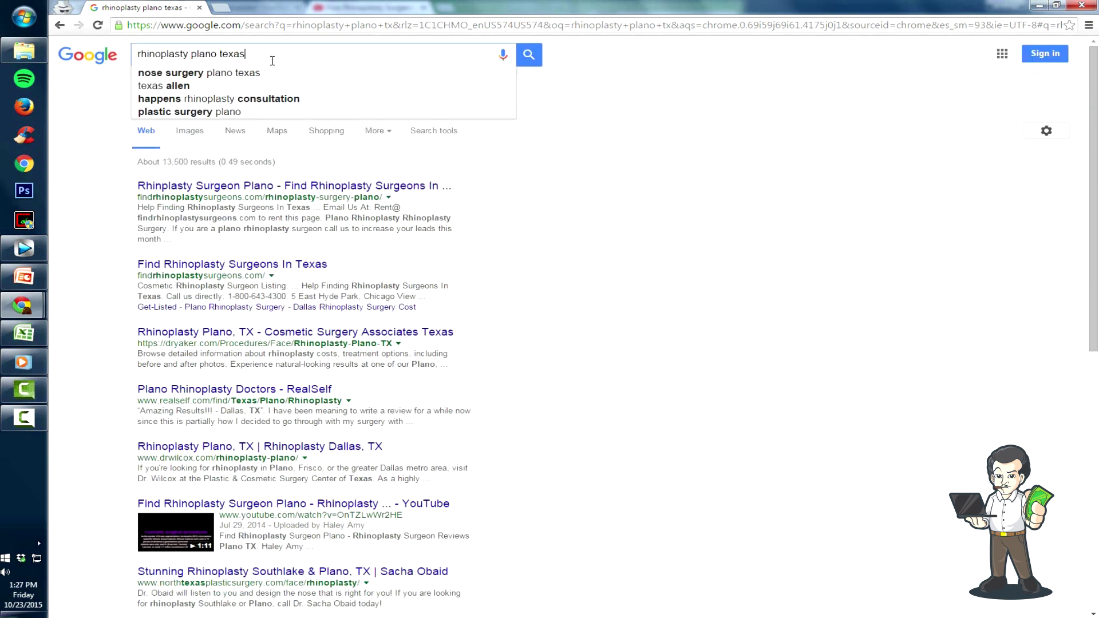
left_click_drag(271, 55, 3, 57)
- Search Google for 'gsa settings 2015' and open the Affiliate Hustle YouTube video
mouse_move(2, 56)
key("BackSpace")
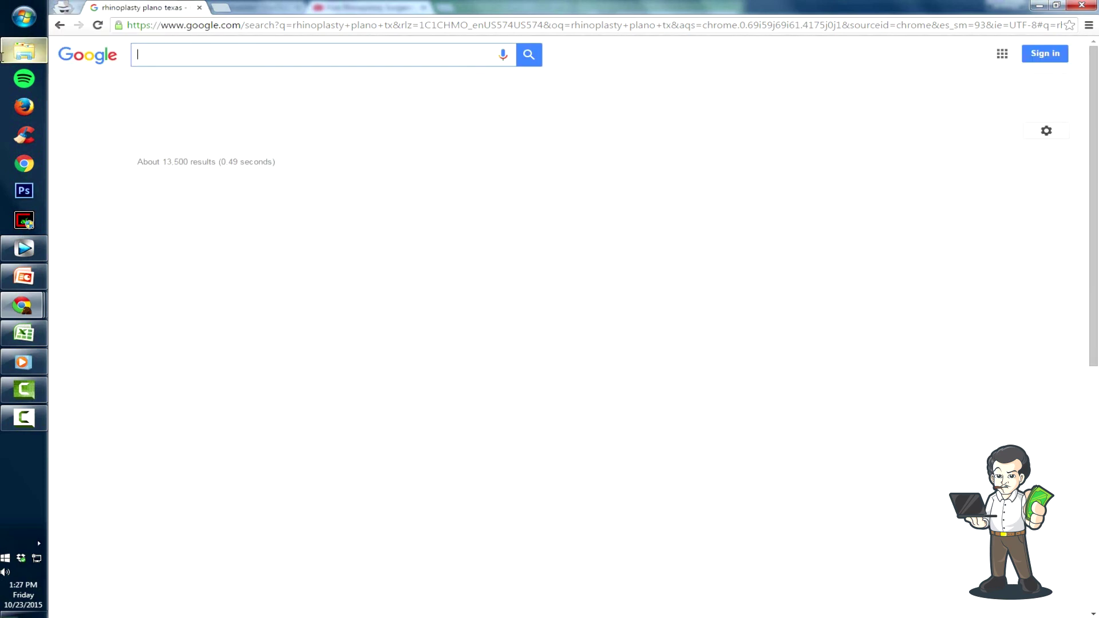
type("gsa settings 2015")
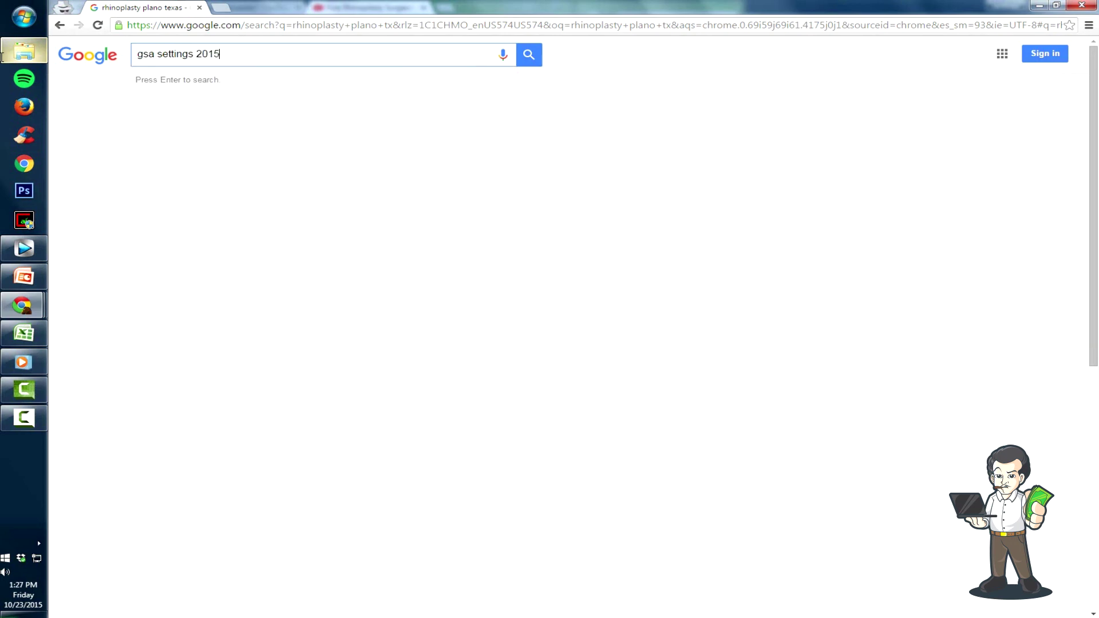
key("Return")
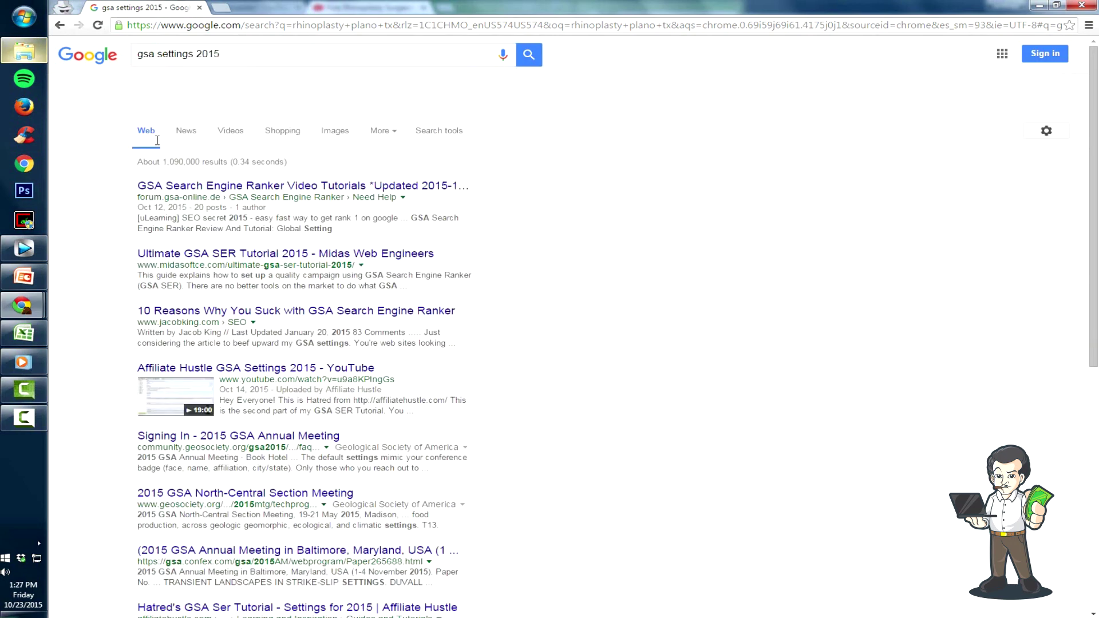
left_click(223, 371)
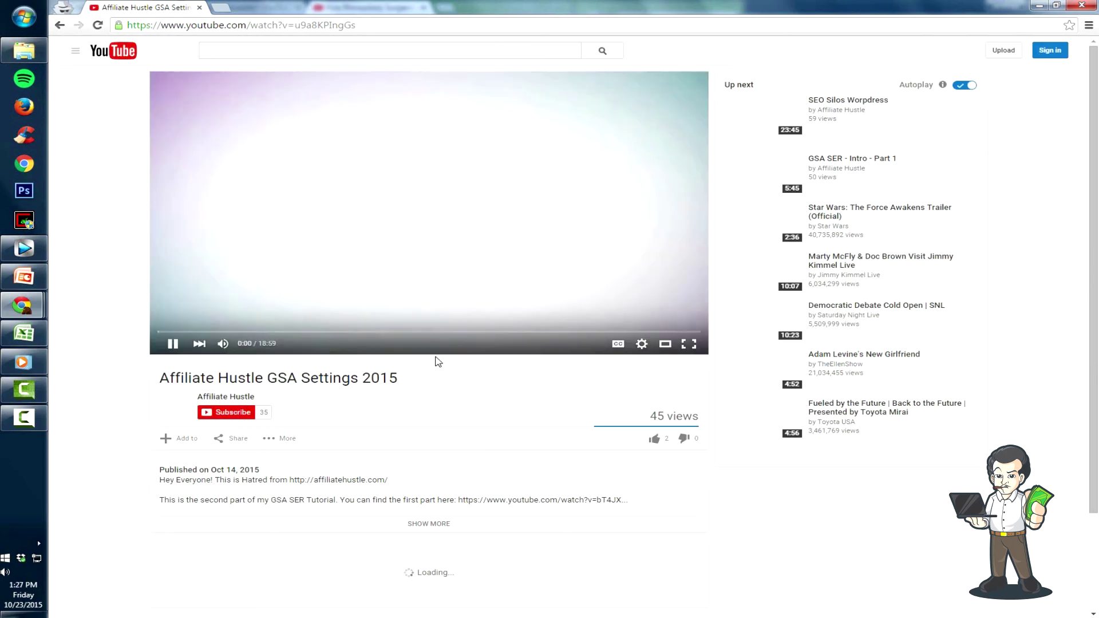
- Expand and read through the video's full description
left_click(429, 524)
scroll(288, 224, "down", 6)
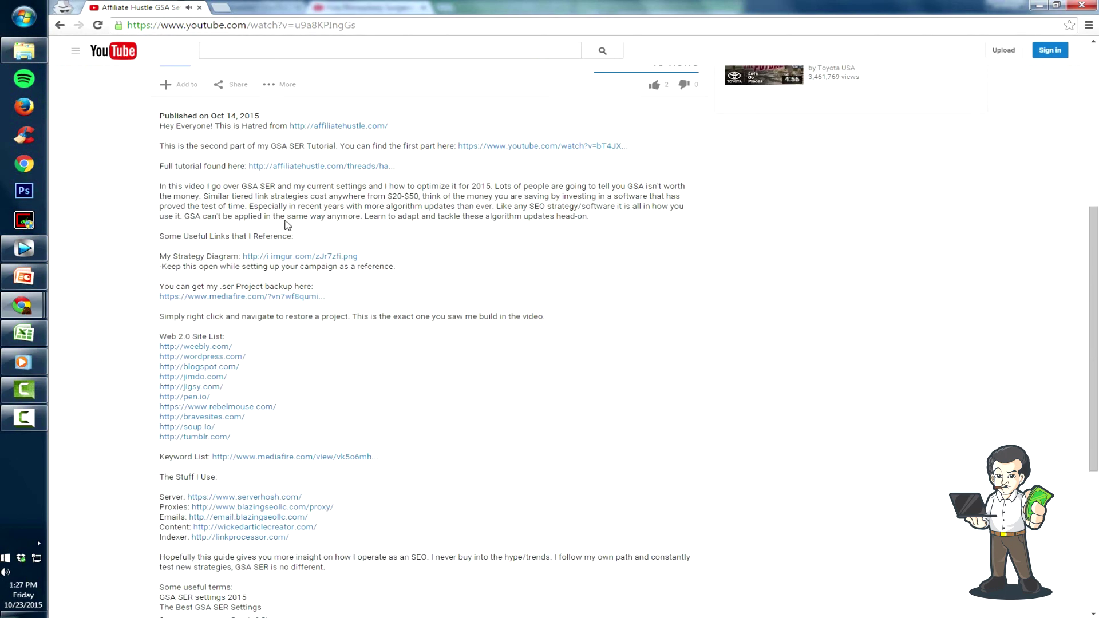
scroll(269, 356, "down", 4)
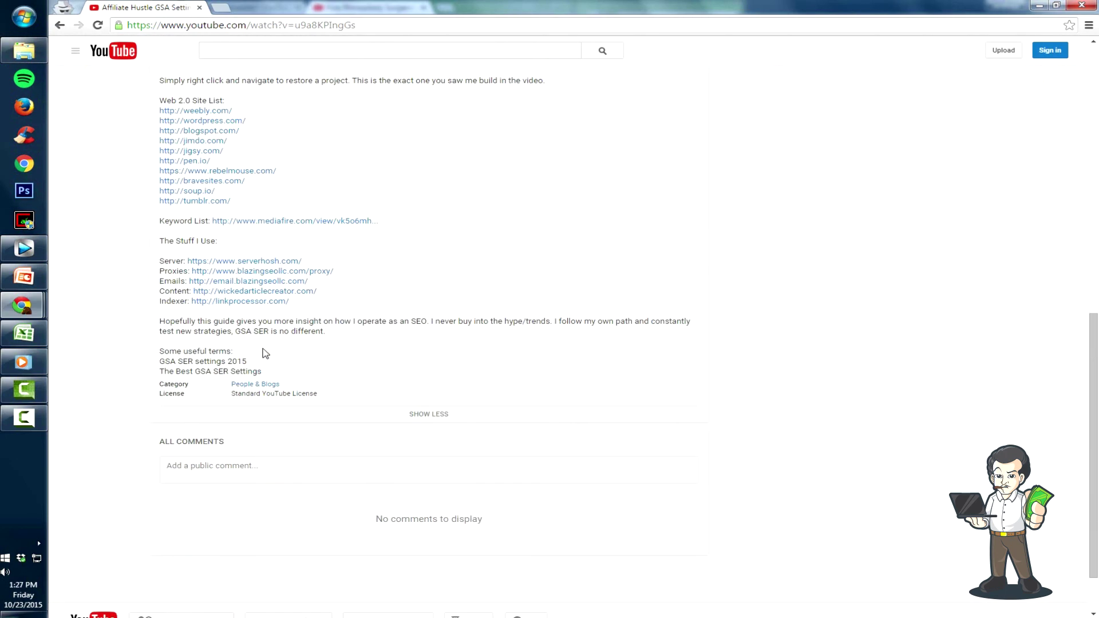
scroll(265, 353, "up", 4)
scroll(265, 354, "up", 4)
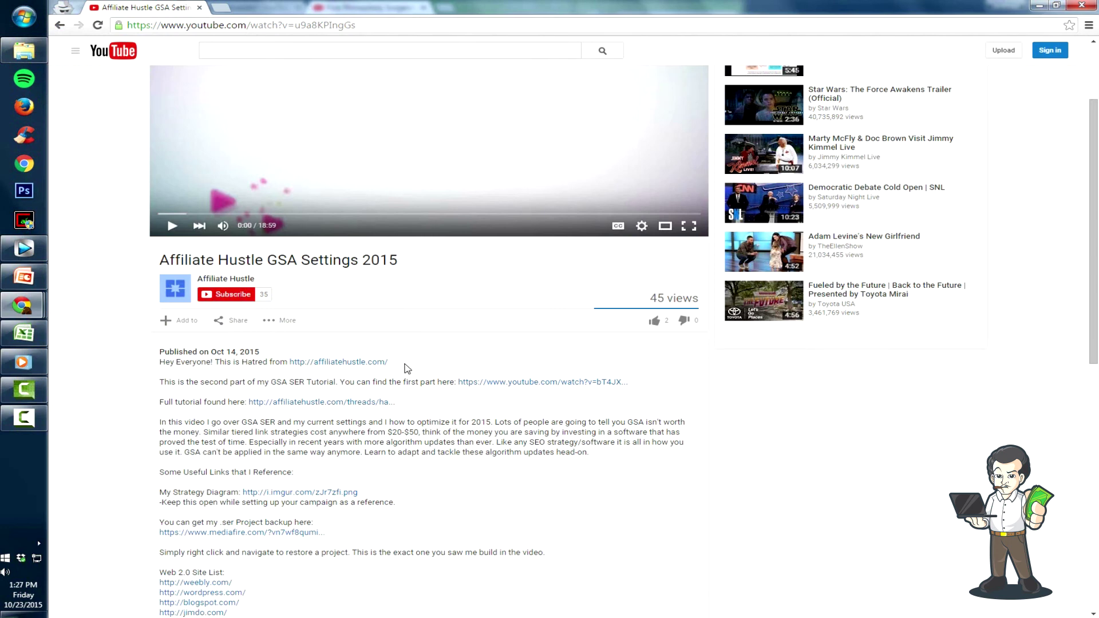
scroll(269, 492, "down", 3)
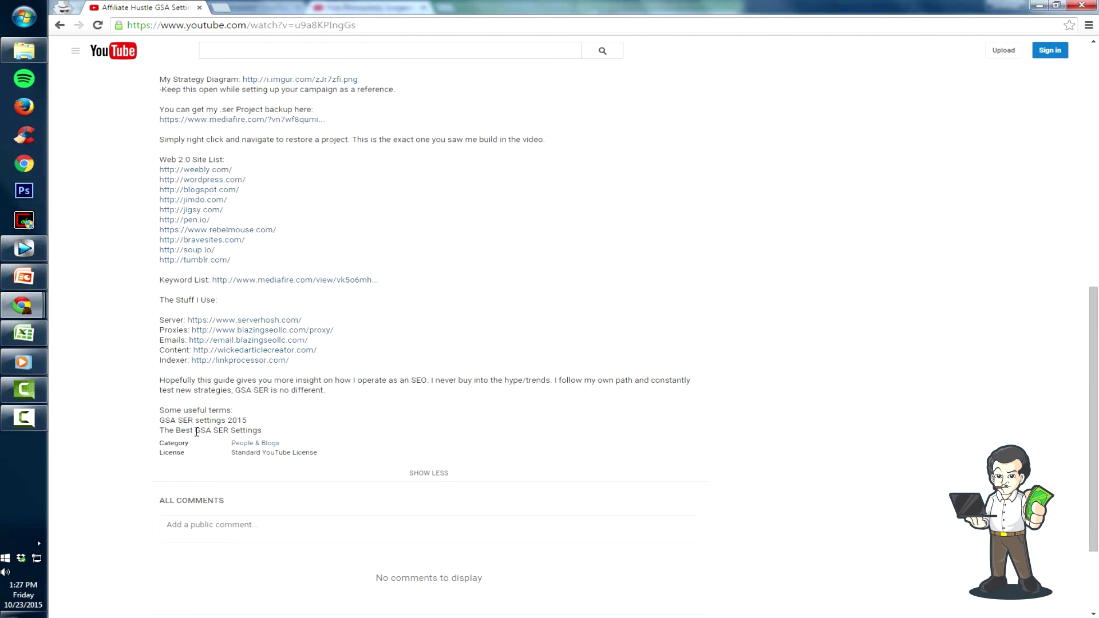
left_click_drag(166, 407, 272, 433)
left_click(270, 438)
scroll(268, 426, "up", 4)
scroll(269, 426, "up", 3)
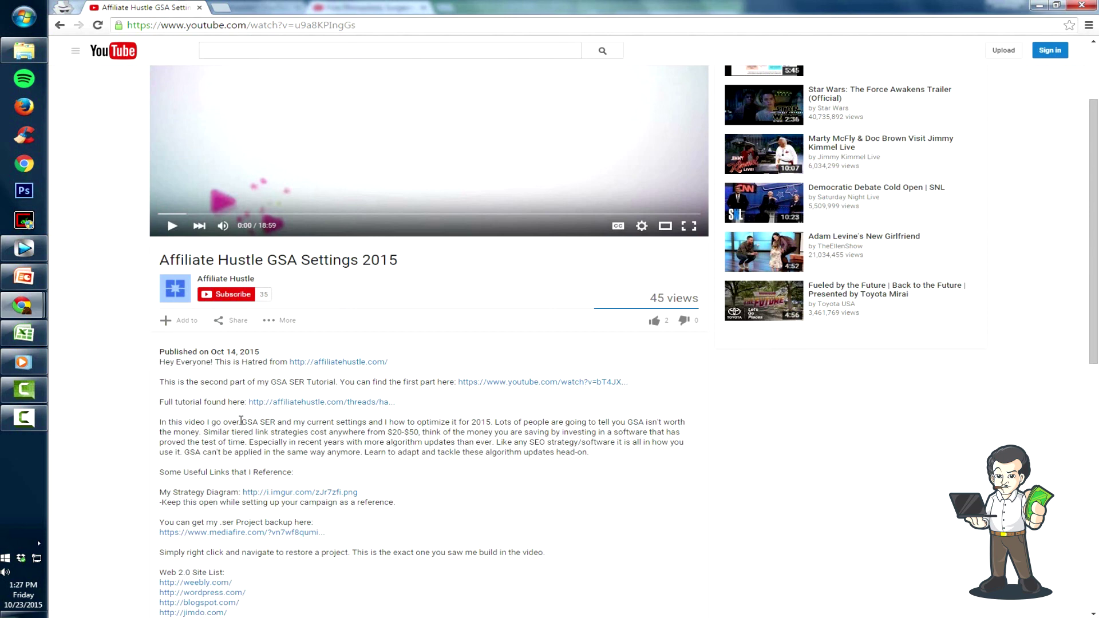
scroll(243, 421, "up", 2)
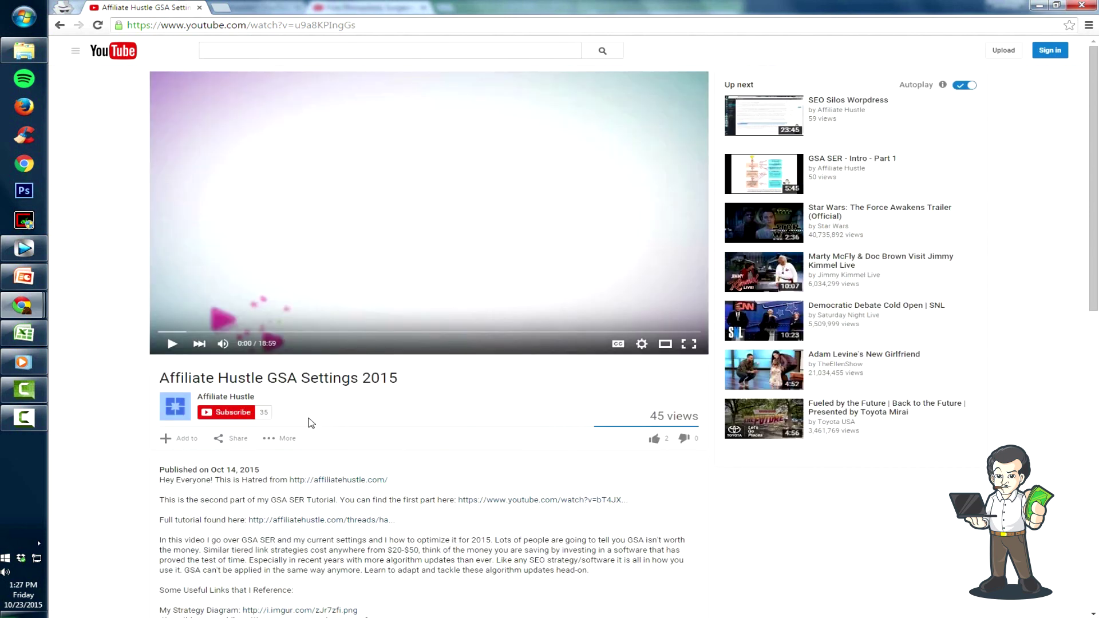
- Begin a YouTube search for 'gsa', then return to the Rhinoplasty Plano Texas upload page
left_click(255, 50)
type("gsa ser")
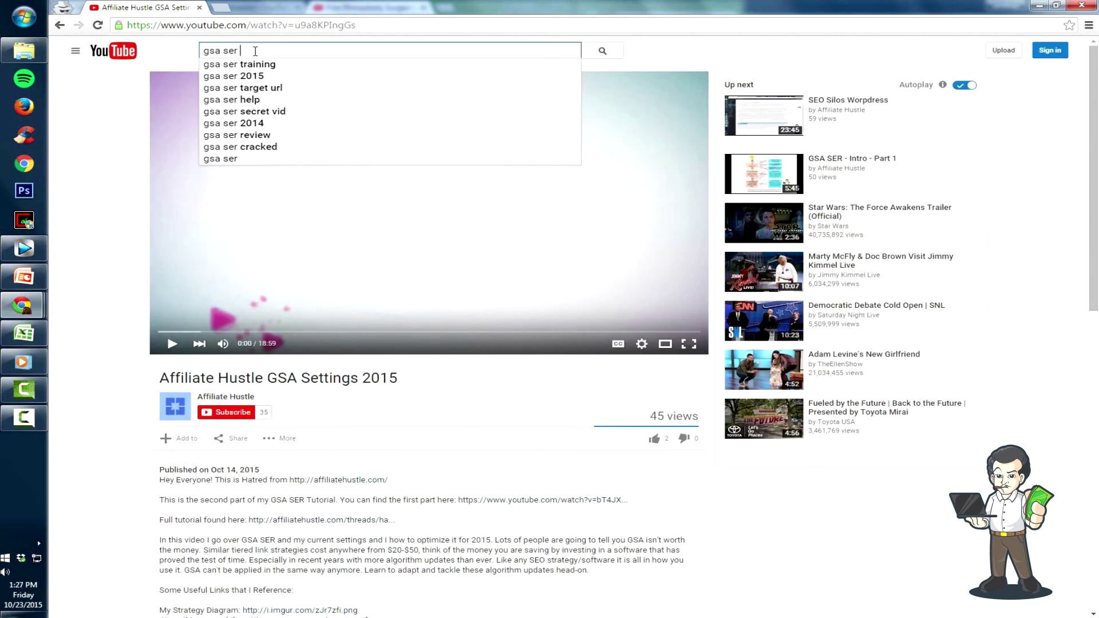
key("BackSpace")
key("BackSpace")
key("BackSpace")
key("BackSpace")
key("BackSpace")
key("BackSpace")
key("BackSpace")
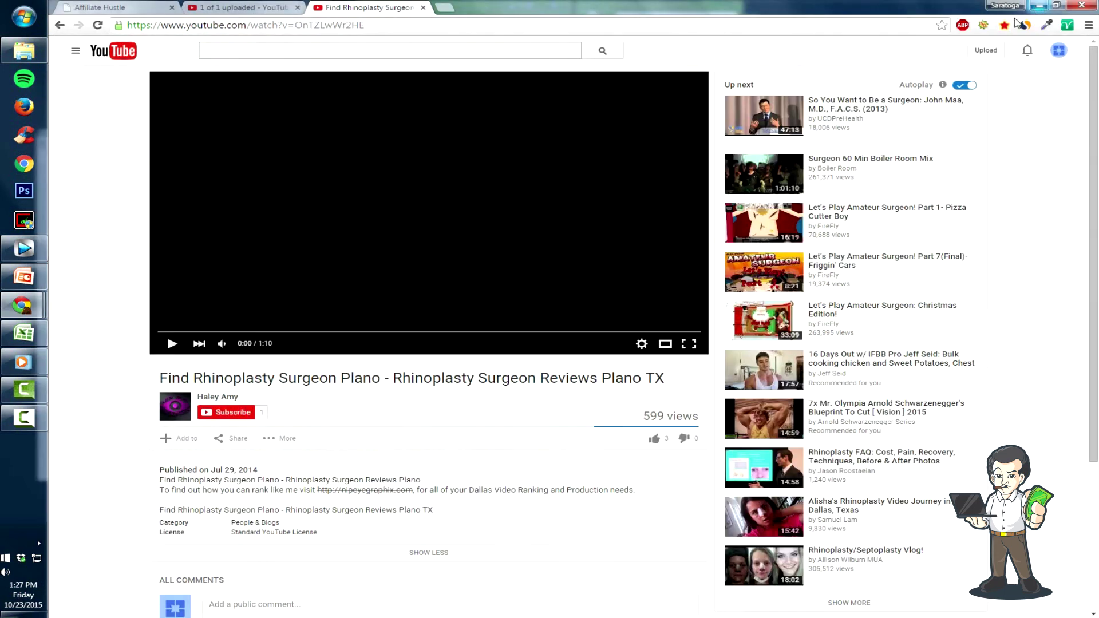
left_click(247, 8)
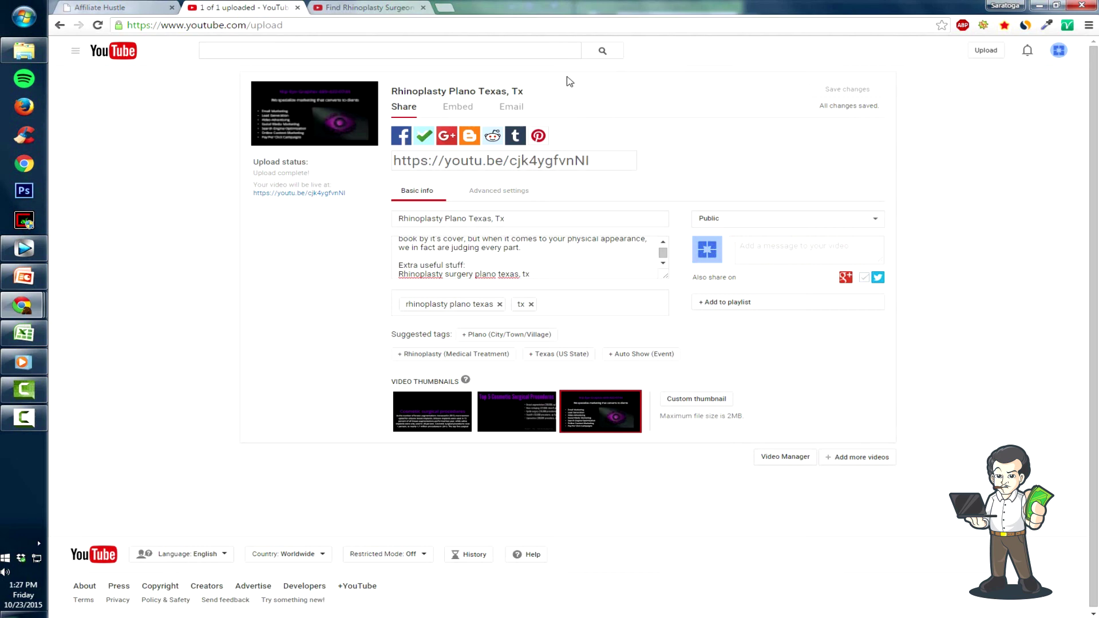
key("ctrl+shift+n")
type("rhino")
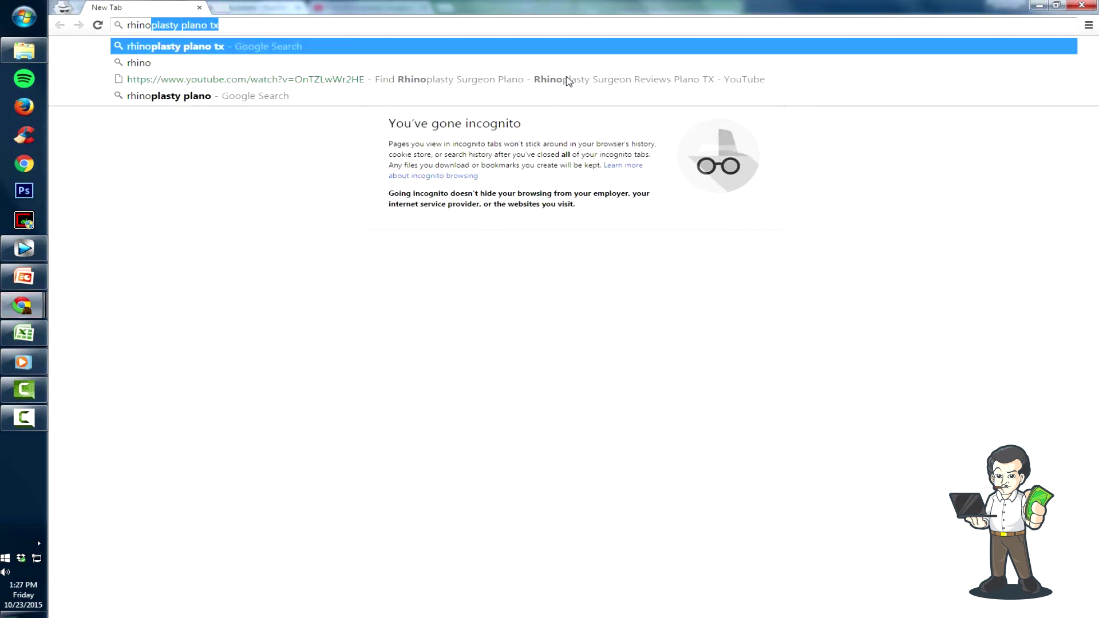
type("plasty plano tx")
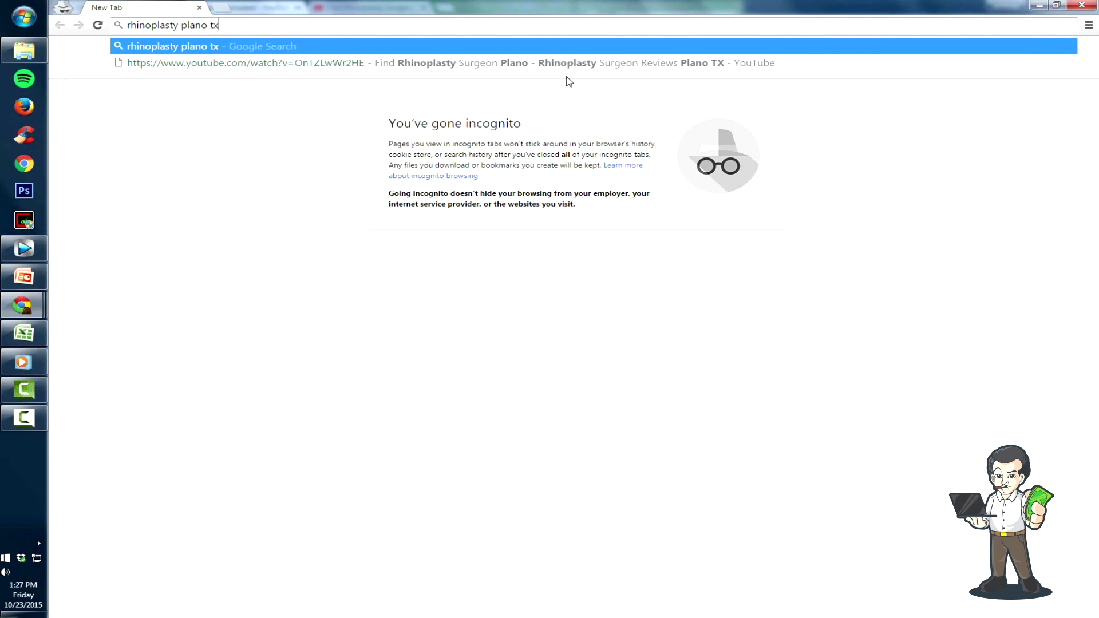
key("Return")
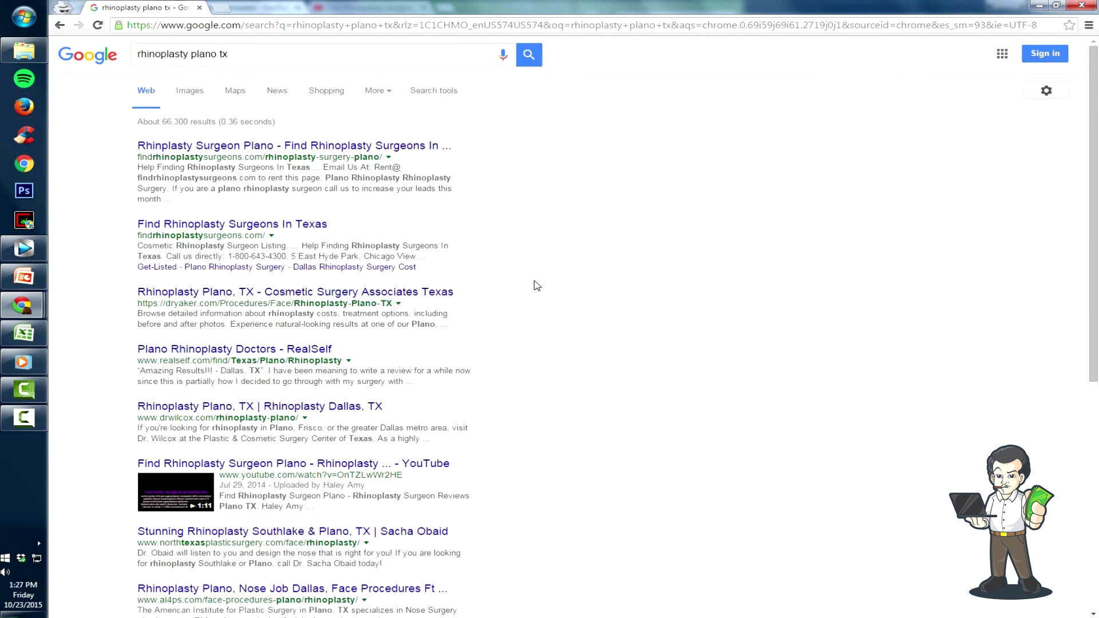